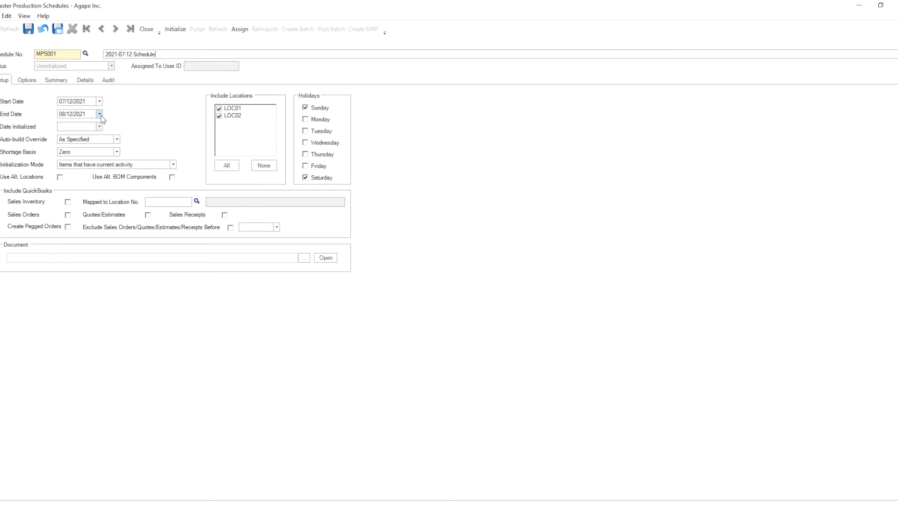
- Set the production schedule's end date to 10/12/2021 and keep its Shortage Basis at Zero
{"action": "left_click", "coordinate": [100, 115]}
{"action": "left_click", "coordinate": [95, 126]}
{"action": "left_click", "coordinate": [95, 127]}
{"action": "left_click", "coordinate": [47, 161]}
{"action": "left_click", "coordinate": [117, 153]}
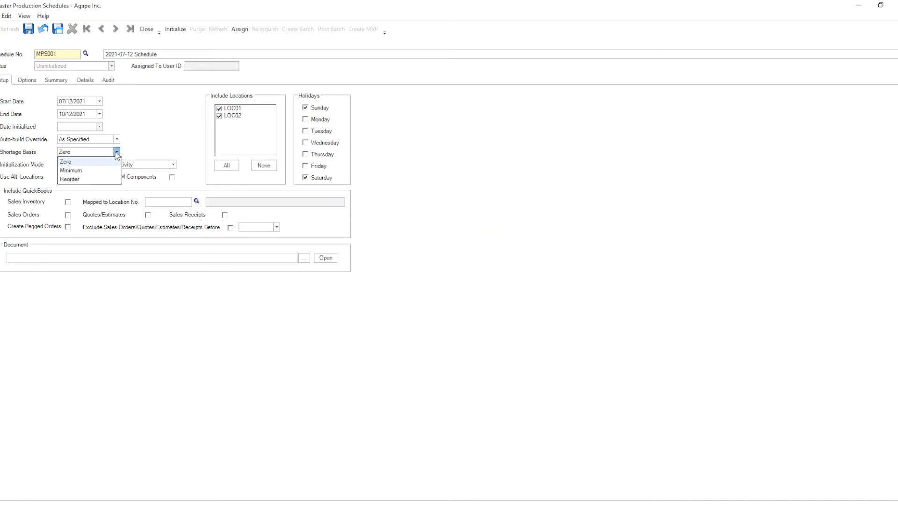
{"action": "left_click", "coordinate": [180, 142]}
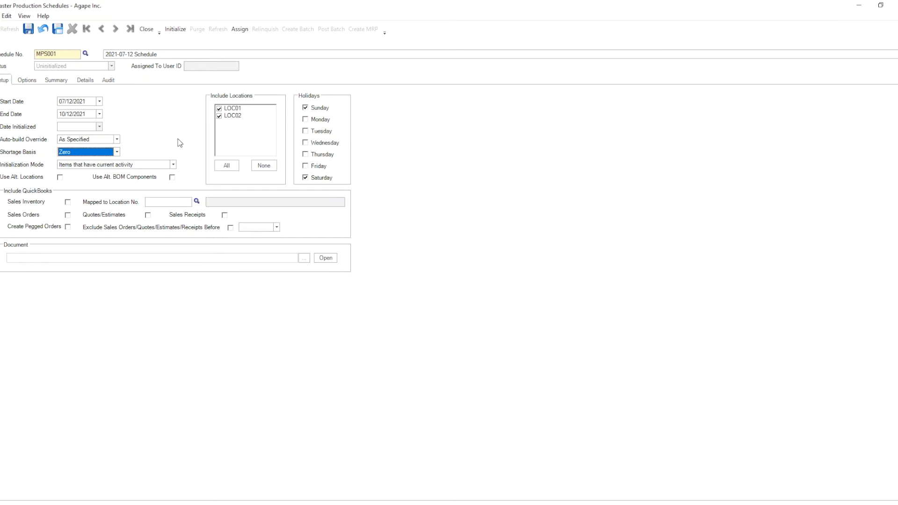
- Set the Initialization Mode to All Items and exclude LOC02 from the schedule's included locations
{"action": "left_click", "coordinate": [173, 165]}
{"action": "left_click", "coordinate": [143, 192]}
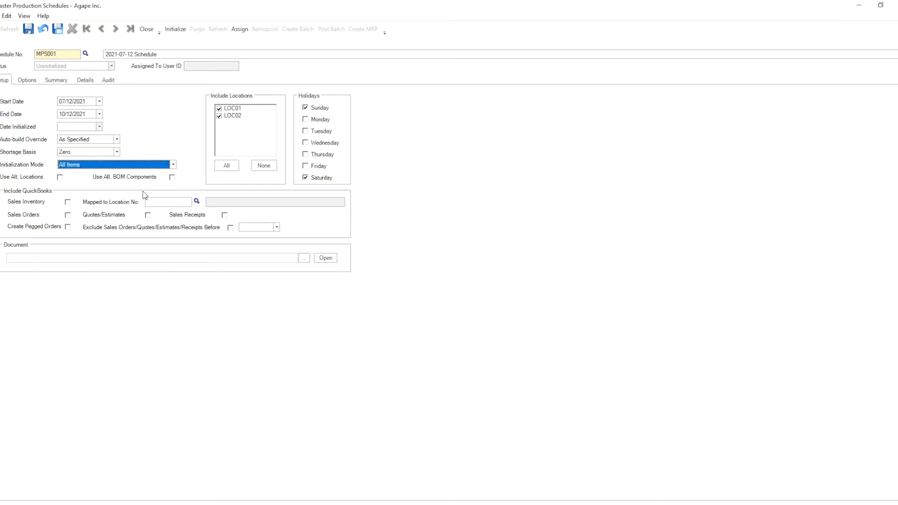
{"action": "left_click", "coordinate": [219, 116]}
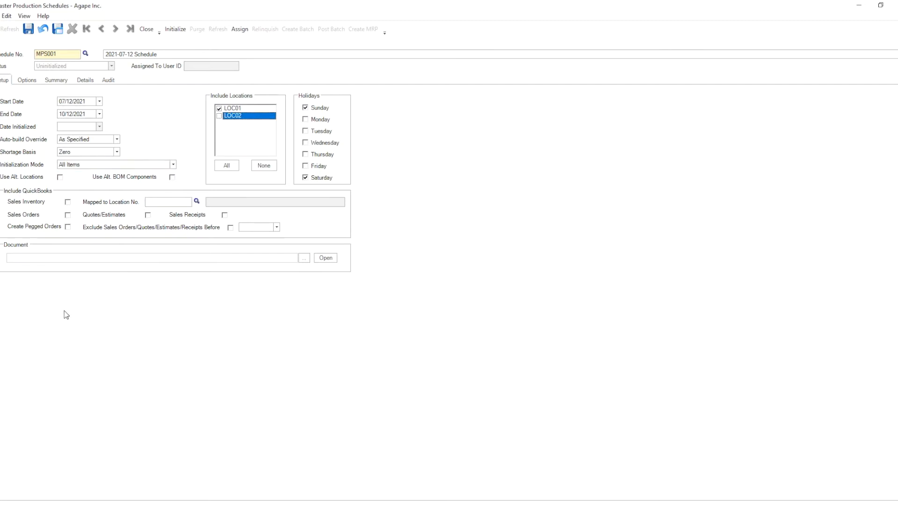
- Include QuickBooks sales orders mapped to location LOC01 and save the schedule
{"action": "left_click", "coordinate": [68, 215]}
{"action": "left_click", "coordinate": [196, 202]}
{"action": "double_click", "coordinate": [319, 197]}
{"action": "left_click", "coordinate": [28, 29]}
- Initialize master production schedule MPS001, dismiss the messages and close the schedule
{"action": "left_click", "coordinate": [175, 30]}
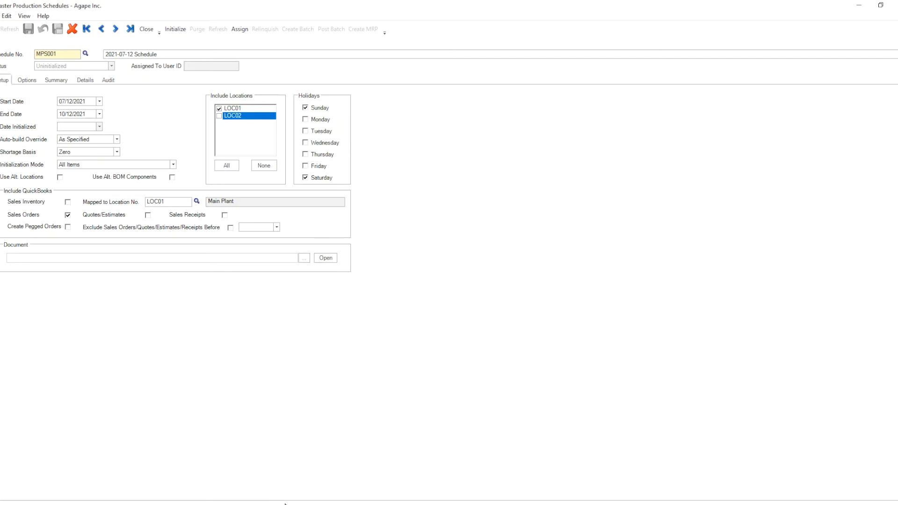
{"action": "left_click", "coordinate": [513, 316]}
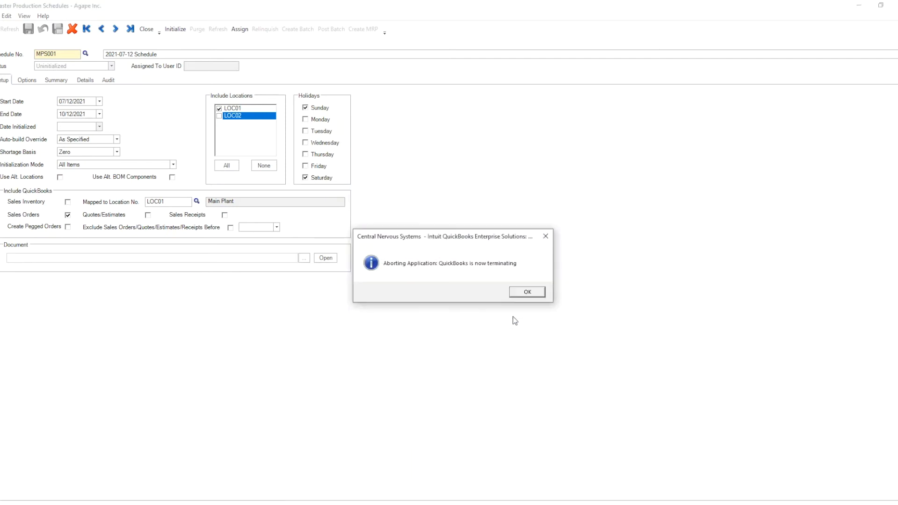
{"action": "left_click", "coordinate": [527, 293]}
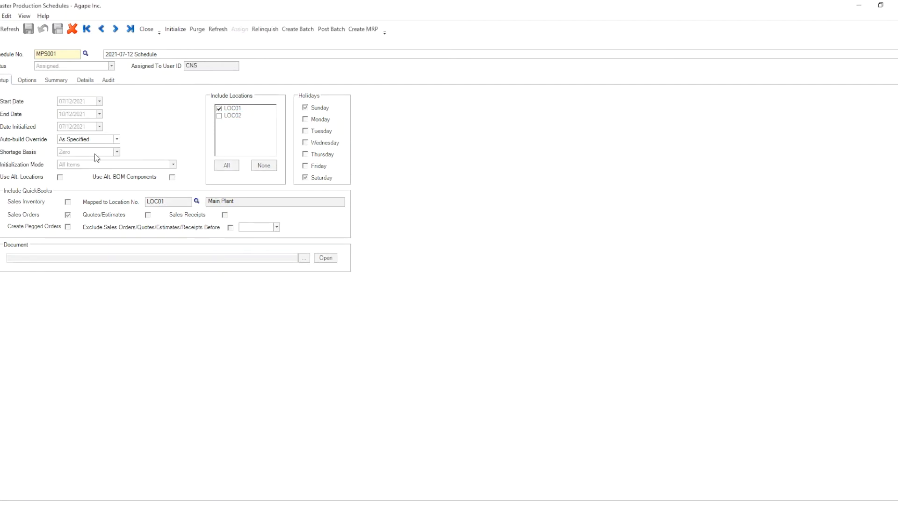
{"action": "left_click", "coordinate": [144, 31]}
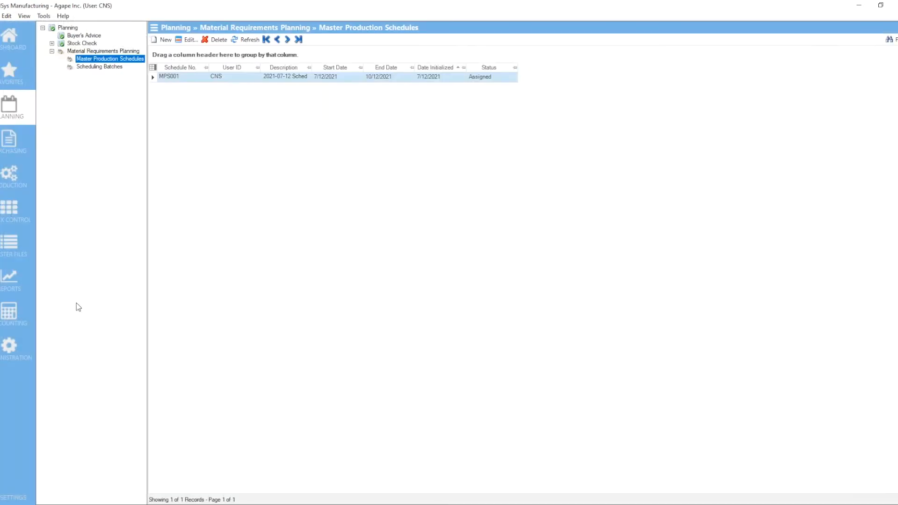
- Preview the Production Advice planning report for schedule MPS001 and close the preview after reviewing it
{"action": "left_click", "coordinate": [10, 280]}
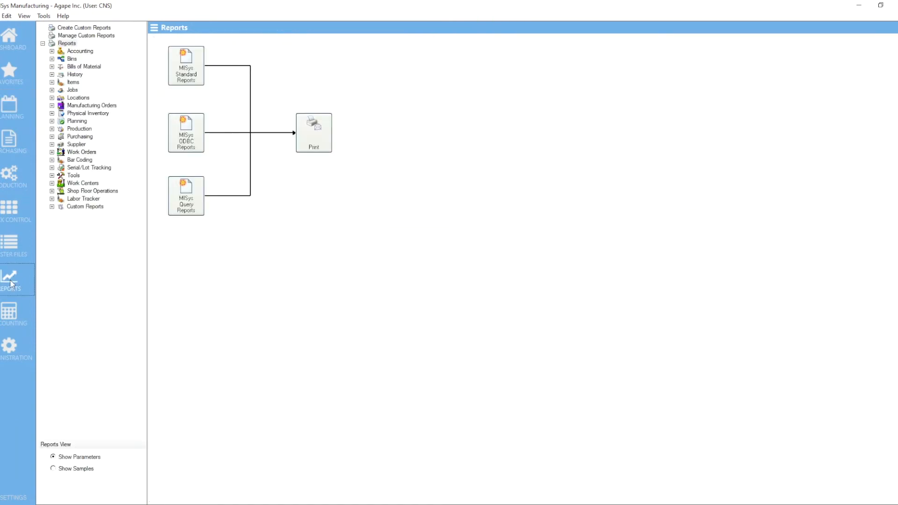
{"action": "left_click", "coordinate": [52, 121]}
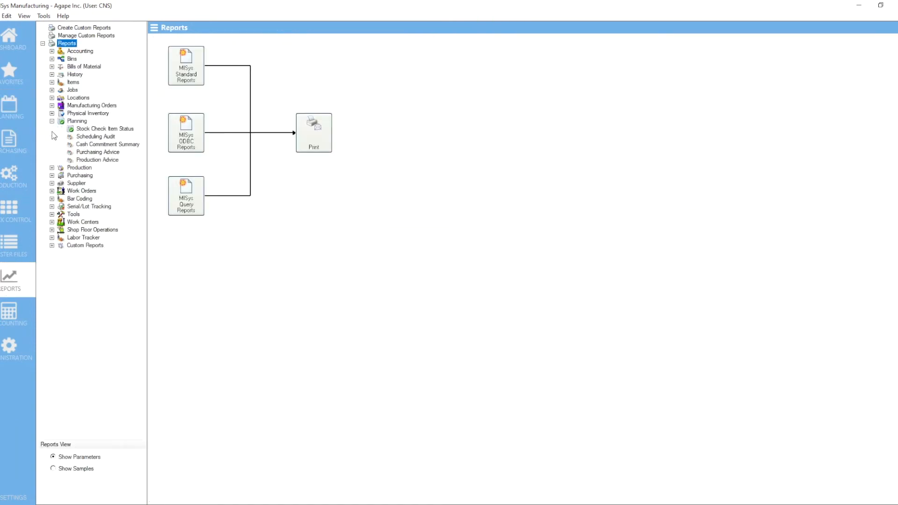
{"action": "left_click", "coordinate": [108, 160]}
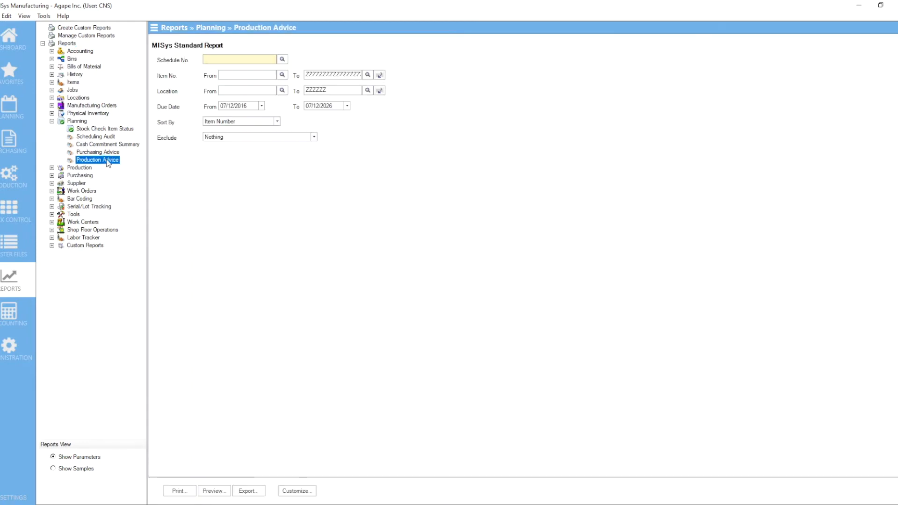
{"action": "left_click", "coordinate": [283, 59]}
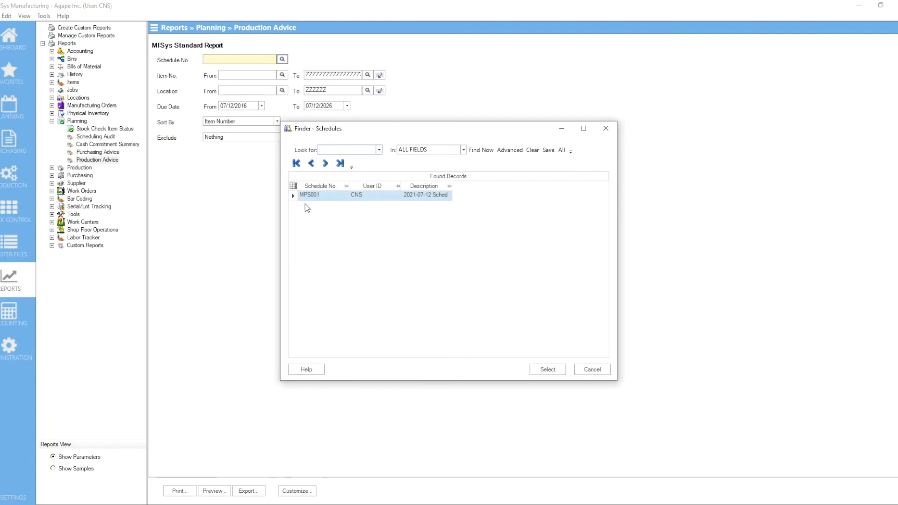
{"action": "double_click", "coordinate": [308, 196]}
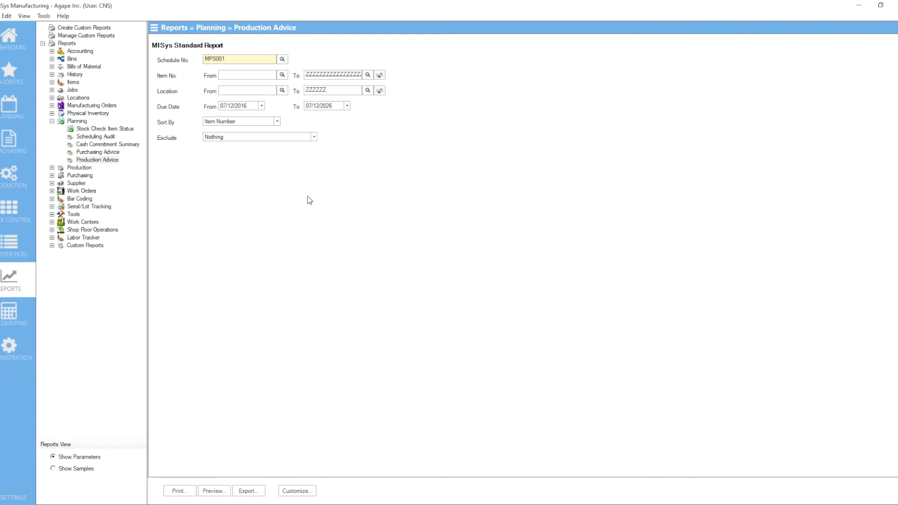
{"action": "left_click", "coordinate": [214, 490]}
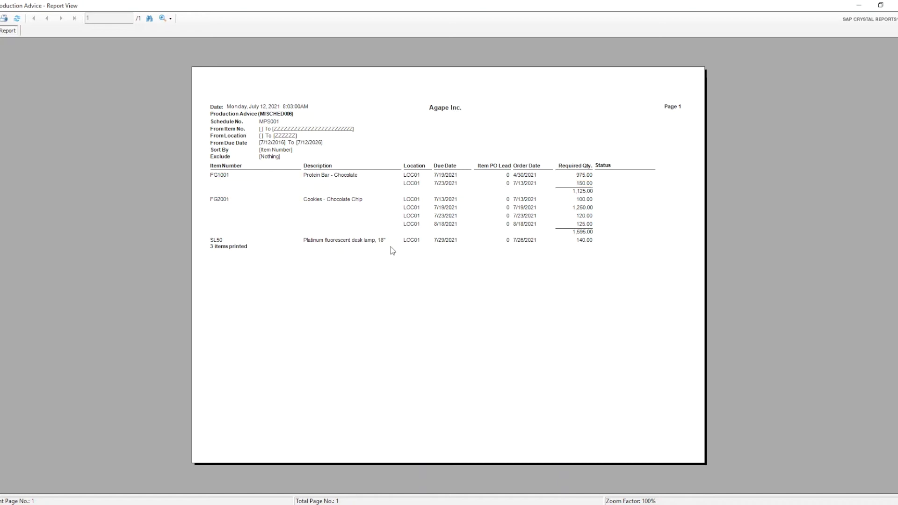
{"action": "left_click", "coordinate": [896, 5]}
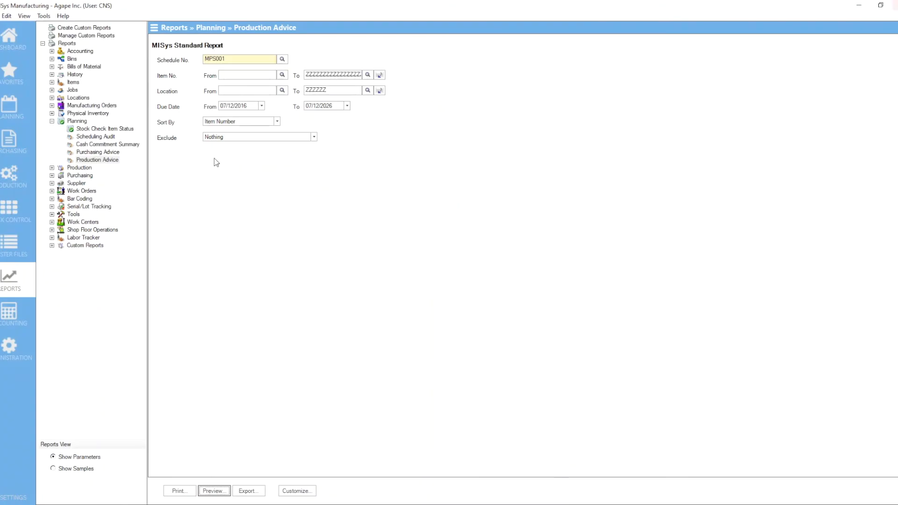
- Create a new manufacturing order for build item FG1001 at location LOC01
{"action": "left_click", "coordinate": [9, 182]}
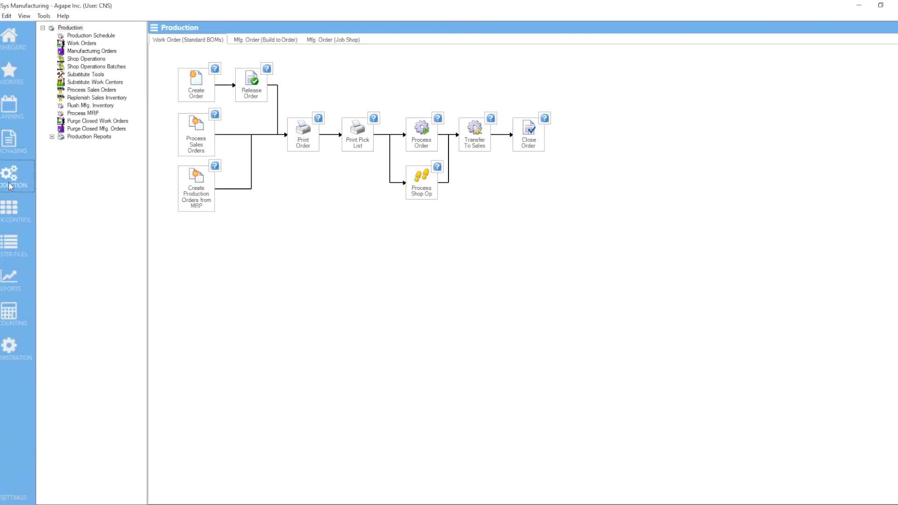
{"action": "left_click", "coordinate": [88, 52]}
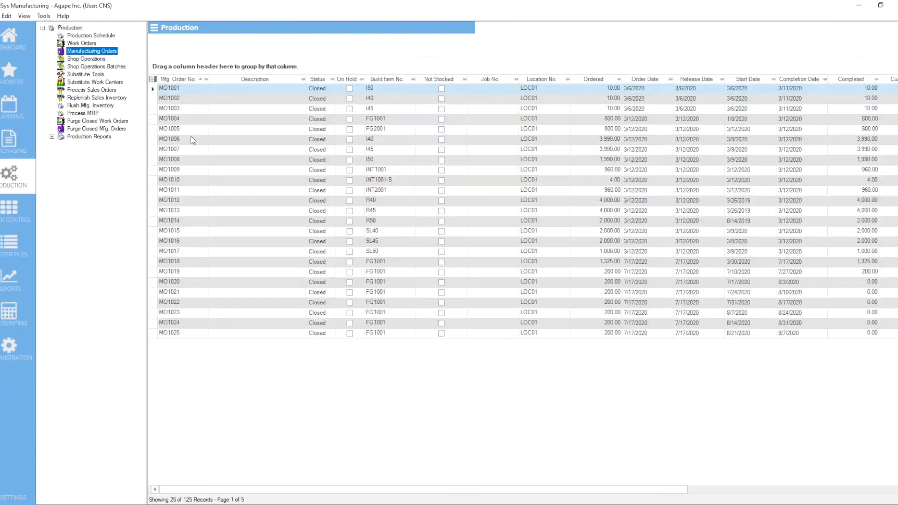
{"action": "left_click", "coordinate": [158, 41]}
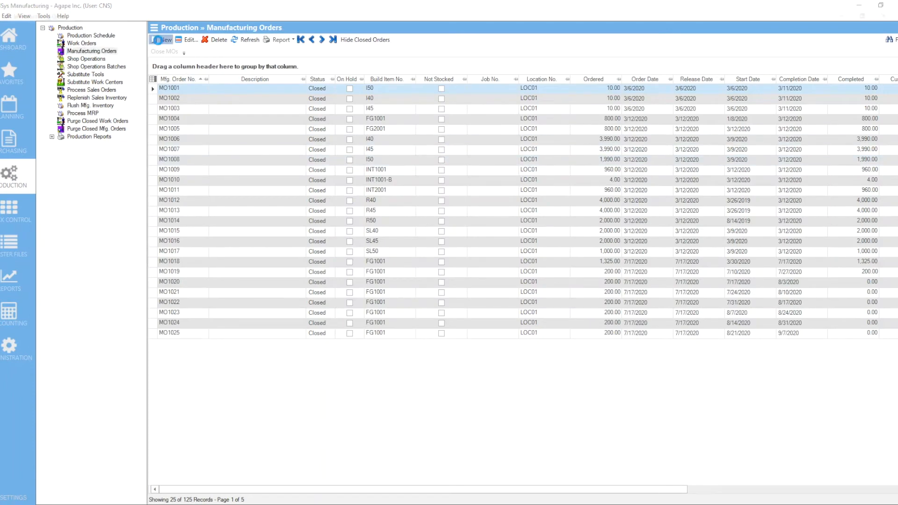
{"action": "left_click", "coordinate": [156, 84]}
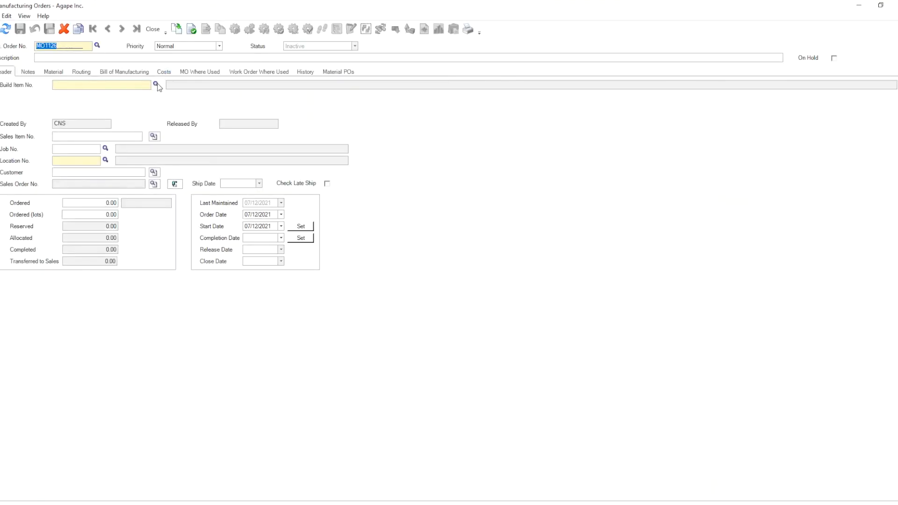
{"action": "double_click", "coordinate": [305, 197]}
{"action": "left_click", "coordinate": [105, 160]}
{"action": "double_click", "coordinate": [308, 196]}
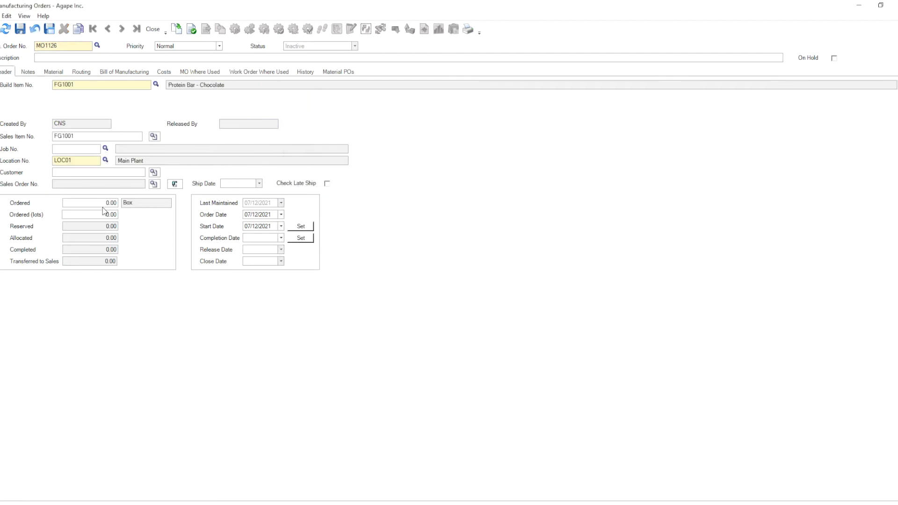
- Set the ordered quantity to 500 and populate the order from revision 0 of the FG1001 bill of materials
{"action": "type", "text": "500"}
{"action": "key", "text": "Tab"}
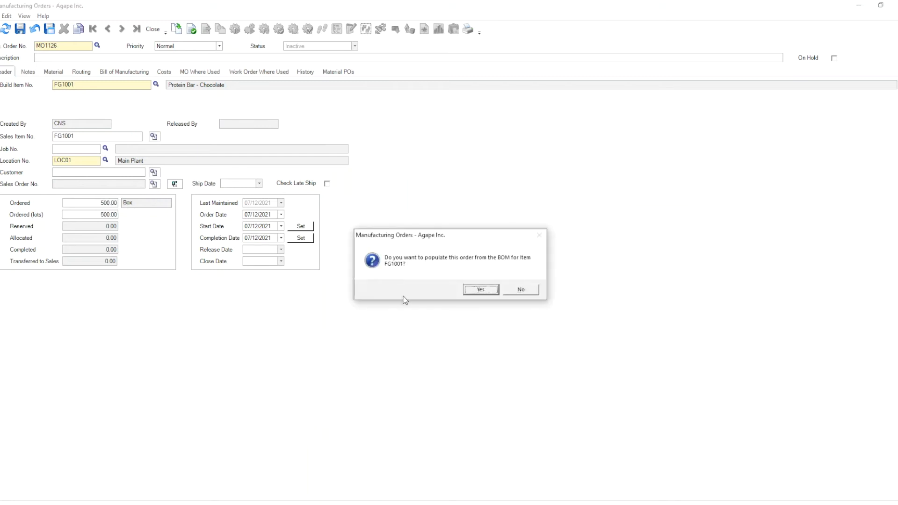
{"action": "left_click", "coordinate": [492, 294]}
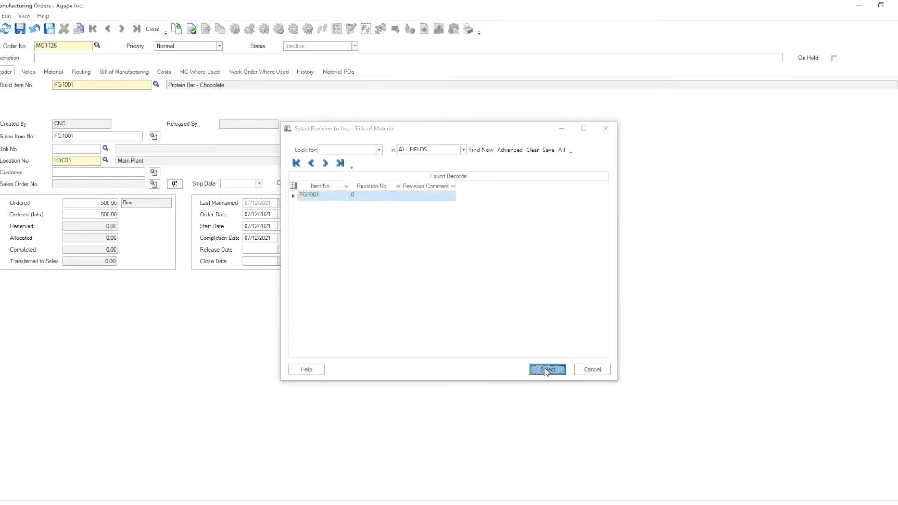
{"action": "left_click", "coordinate": [538, 368]}
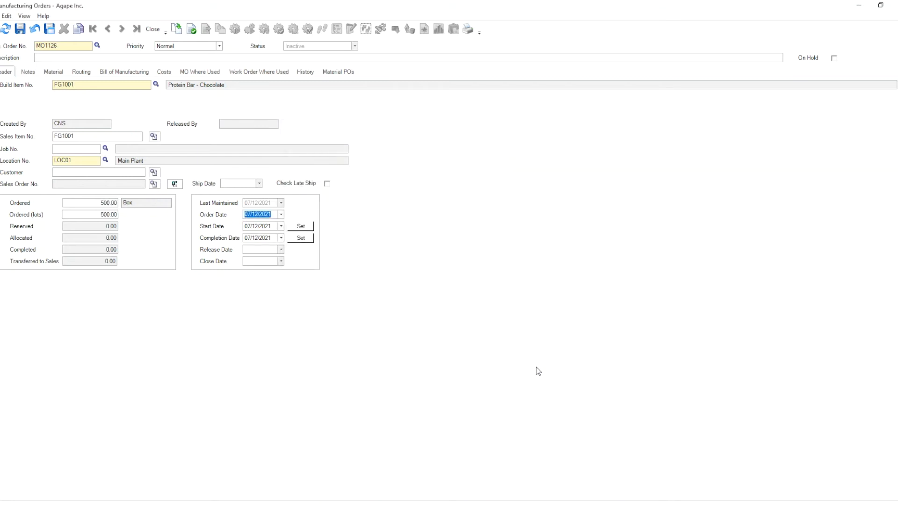
- Set the order's completion date to 07/12/2021, then save and close the manufacturing order
{"action": "left_click", "coordinate": [281, 238]}
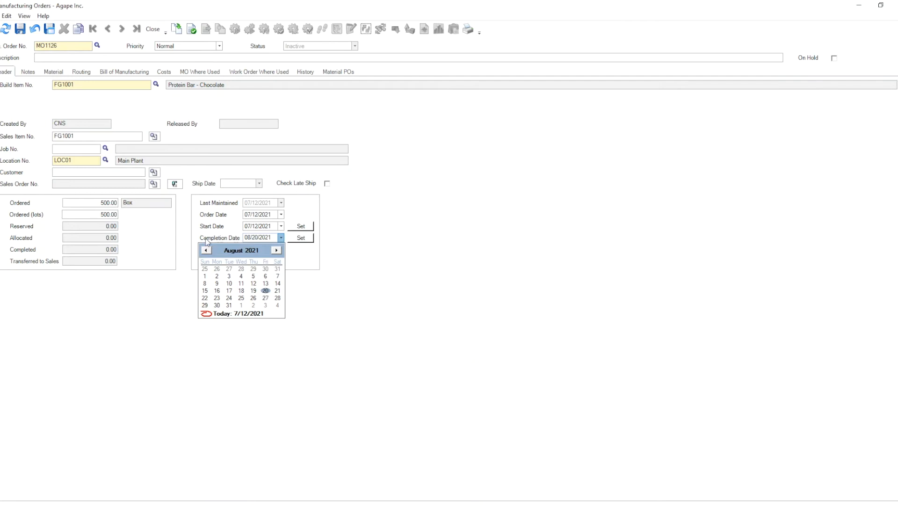
{"action": "left_click", "coordinate": [209, 313]}
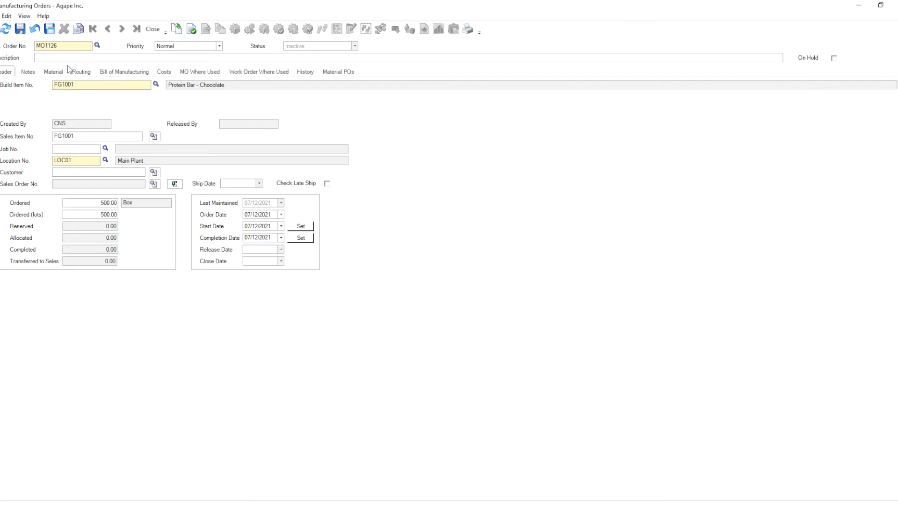
{"action": "left_click", "coordinate": [19, 30]}
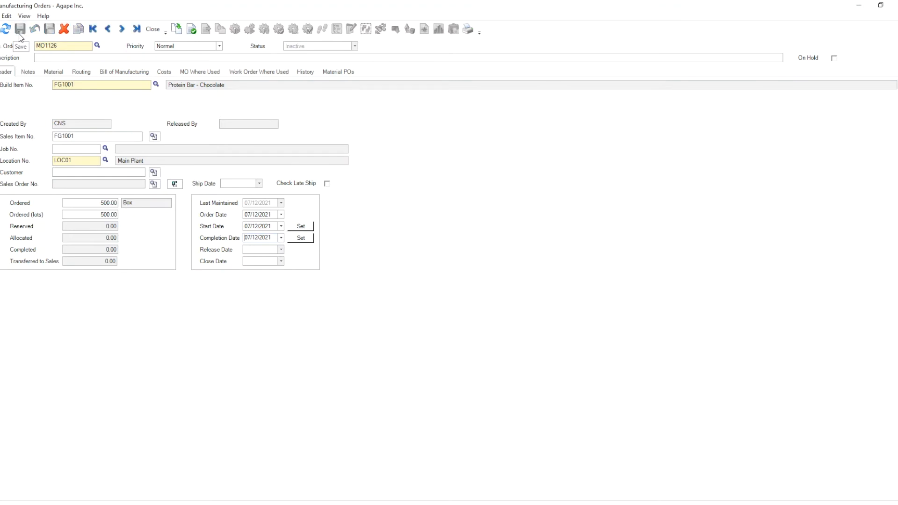
{"action": "left_click", "coordinate": [157, 29]}
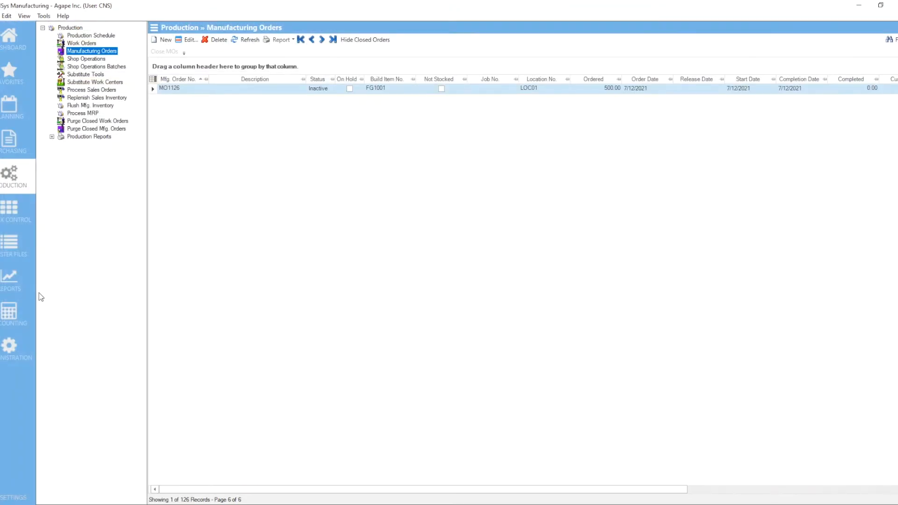
- Release the new FG1001 manufacturing order with today's start date and close it
{"action": "double_click", "coordinate": [192, 88]}
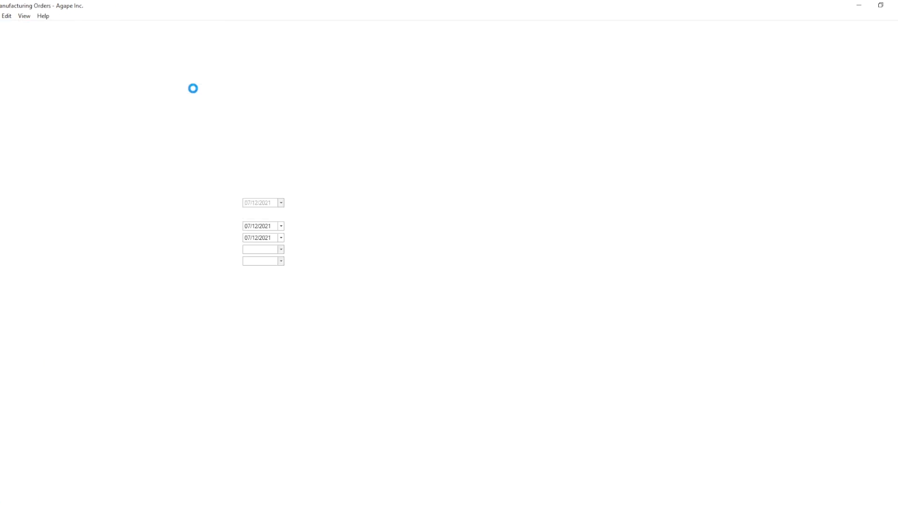
{"action": "left_click", "coordinate": [197, 31]}
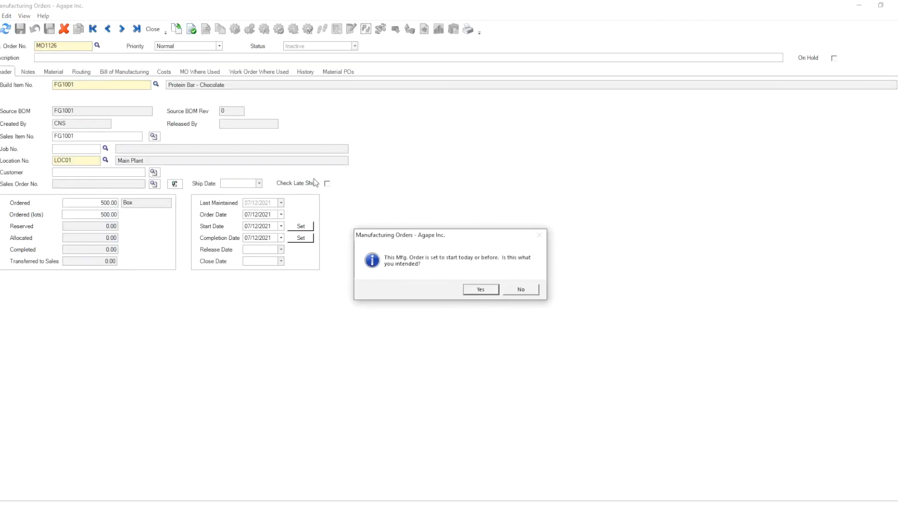
{"action": "left_click", "coordinate": [479, 291]}
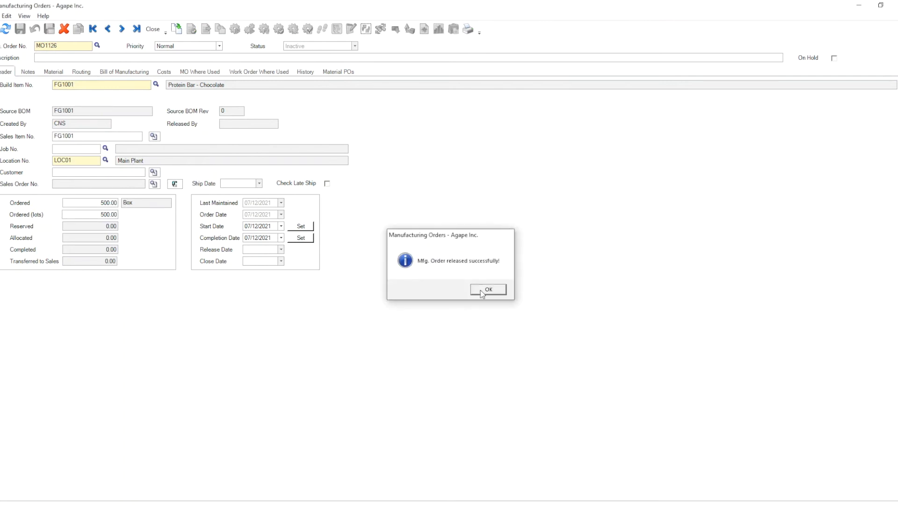
{"action": "left_click", "coordinate": [481, 291]}
{"action": "left_click", "coordinate": [147, 33]}
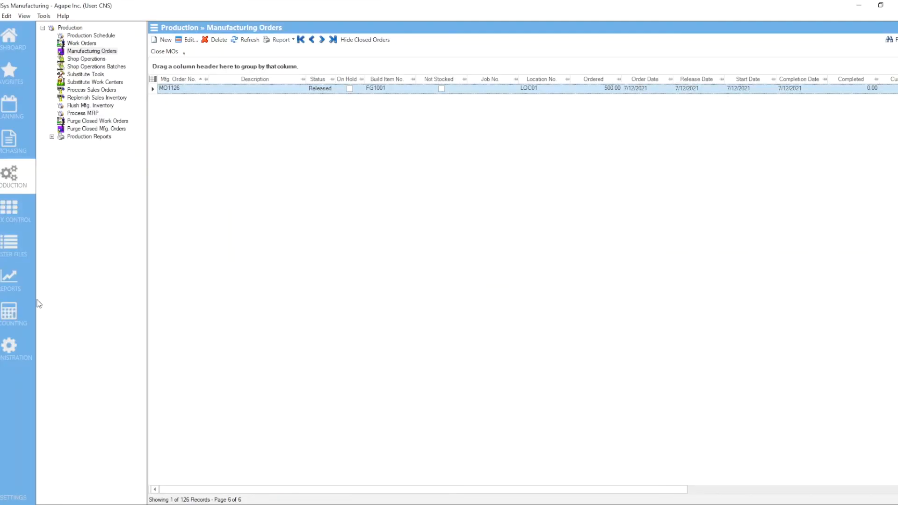
- Preview the Production Advice planning report for schedule MPS001, check the FG1001 required quantities, and close the preview
{"action": "left_click", "coordinate": [9, 281]}
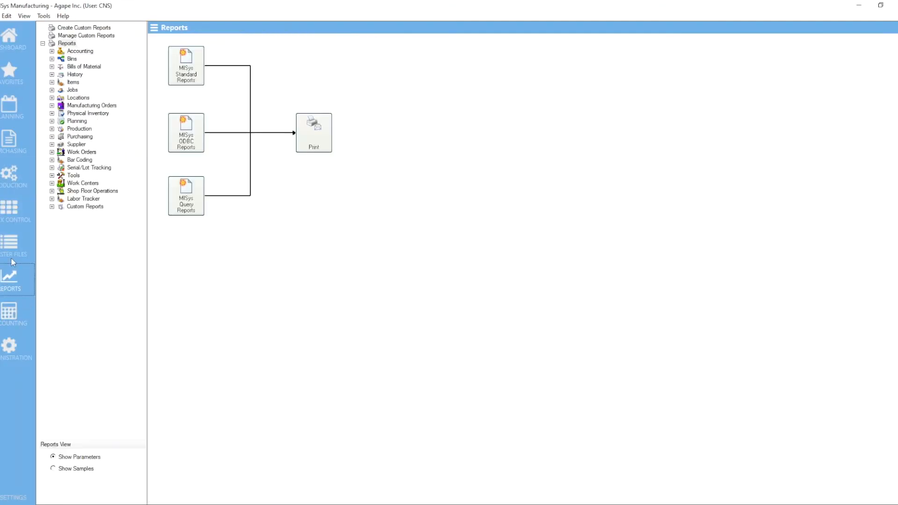
{"action": "left_click", "coordinate": [52, 136]}
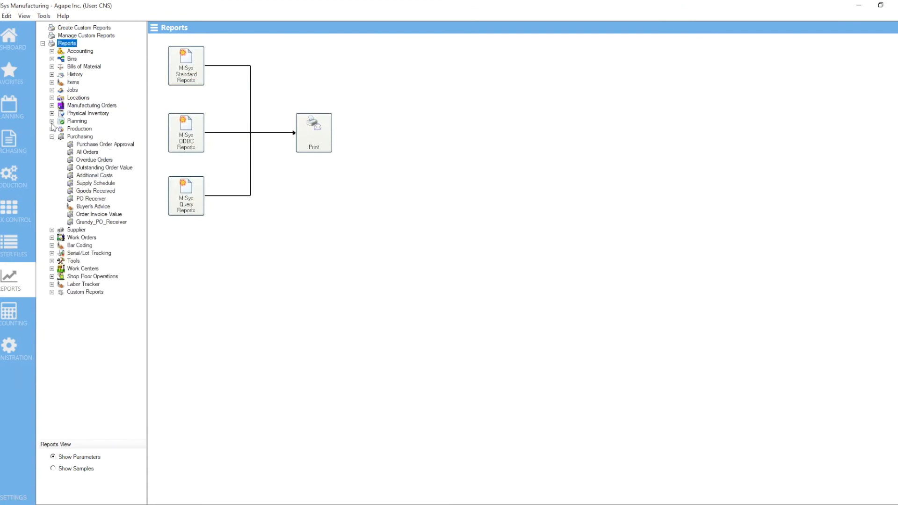
{"action": "left_click", "coordinate": [52, 121]}
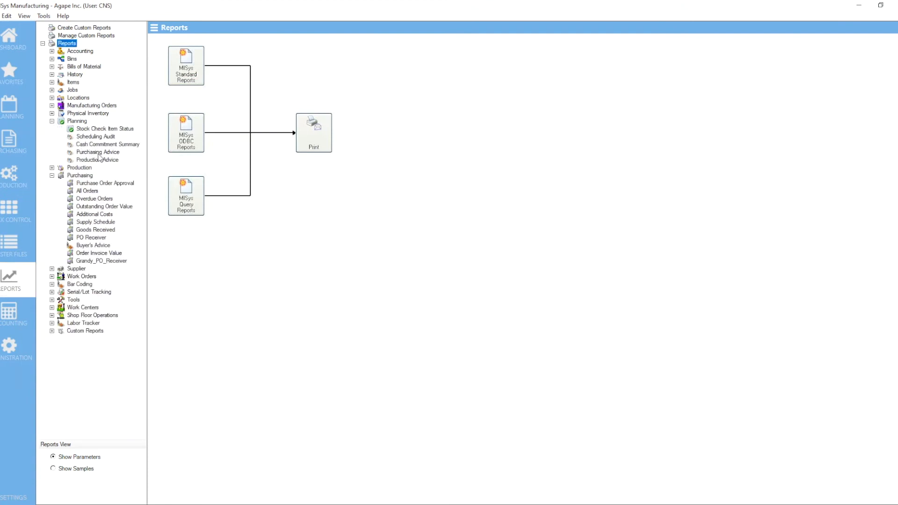
{"action": "left_click", "coordinate": [98, 160]}
{"action": "left_click", "coordinate": [282, 59]}
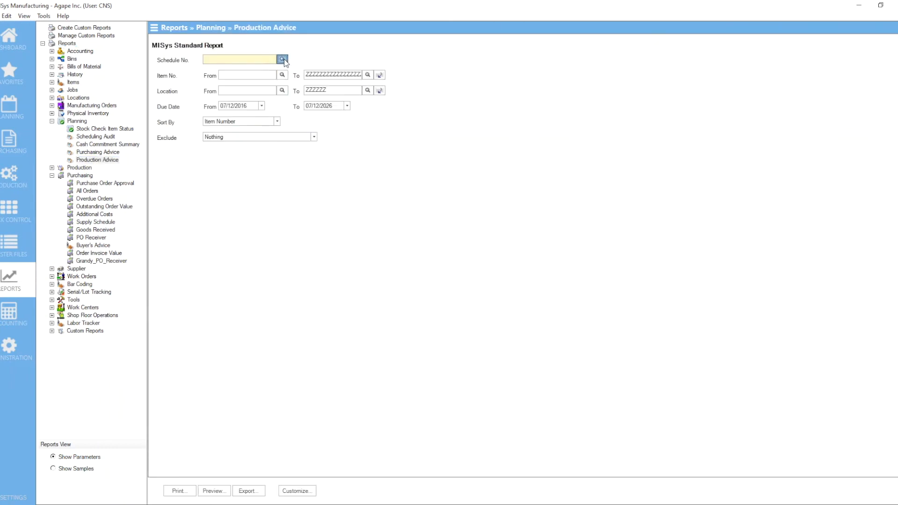
{"action": "double_click", "coordinate": [340, 200]}
{"action": "left_click", "coordinate": [220, 491]}
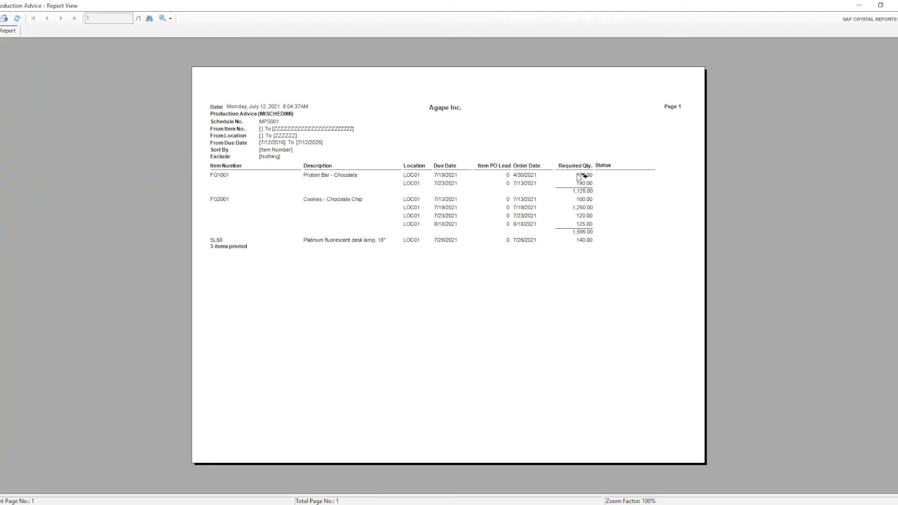
{"action": "left_click", "coordinate": [588, 191]}
{"action": "left_click", "coordinate": [896, 6]}
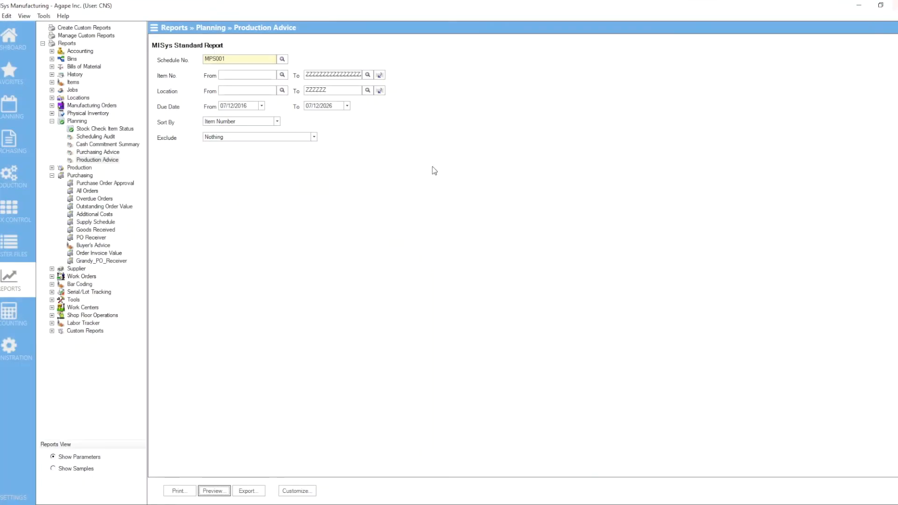
- Preview the Purchasing Advice planning report for schedule MPS001 and close the preview
{"action": "left_click", "coordinate": [100, 152]}
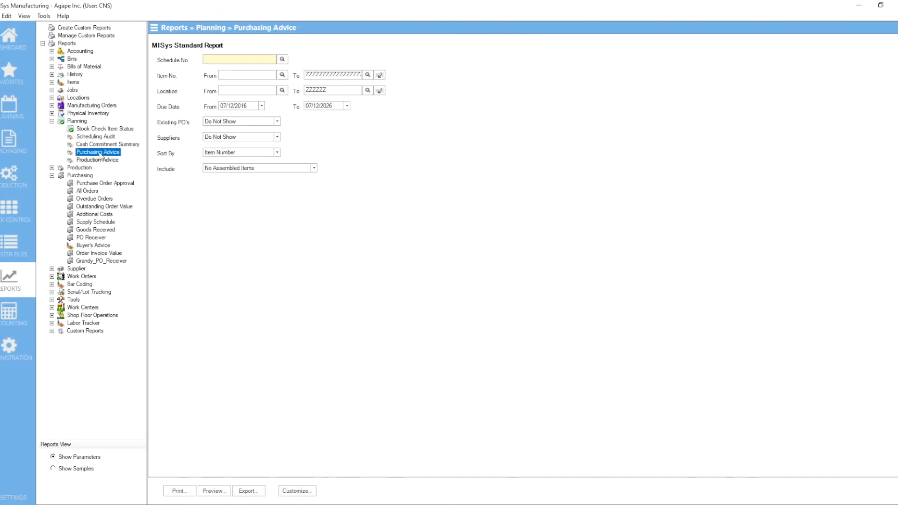
{"action": "left_click", "coordinate": [282, 60]}
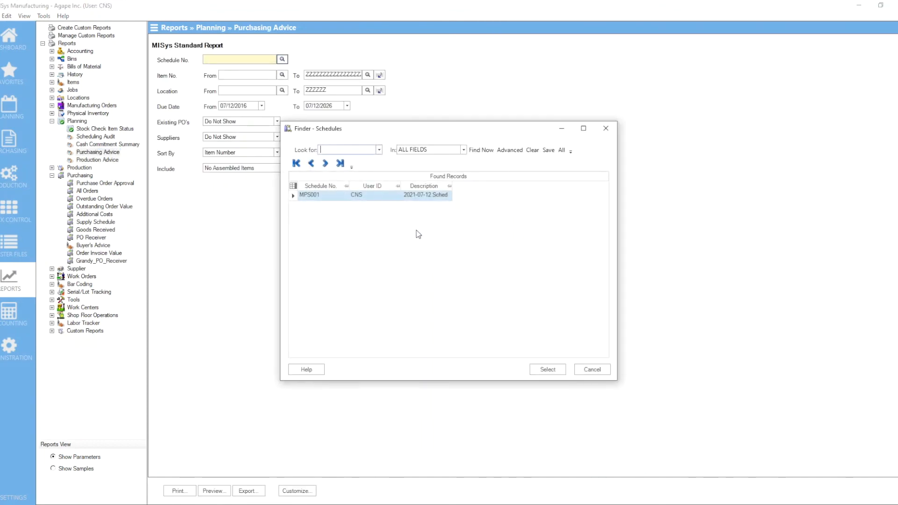
{"action": "double_click", "coordinate": [319, 198]}
{"action": "left_click", "coordinate": [214, 491]}
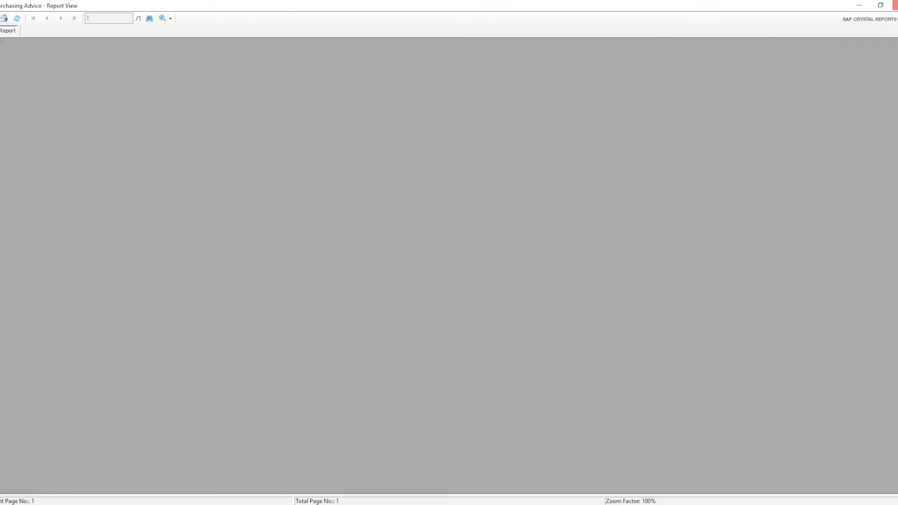
{"action": "left_click", "coordinate": [895, 5]}
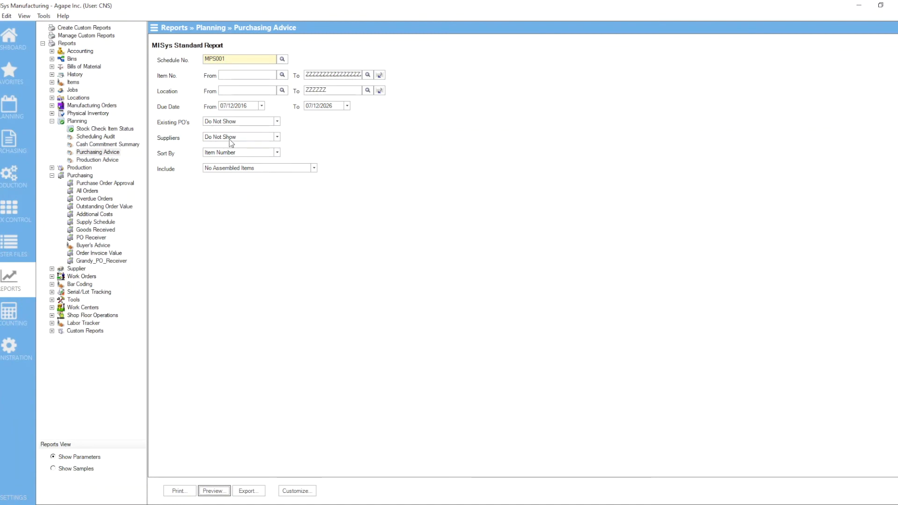
{"action": "left_click", "coordinate": [257, 124]}
{"action": "left_click", "coordinate": [256, 124]}
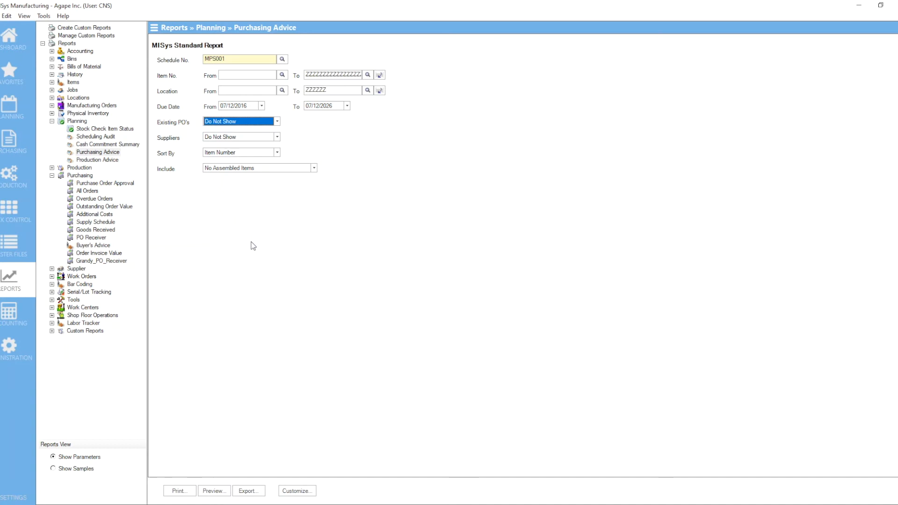
{"action": "left_click", "coordinate": [246, 173]}
{"action": "left_click", "coordinate": [407, 164]}
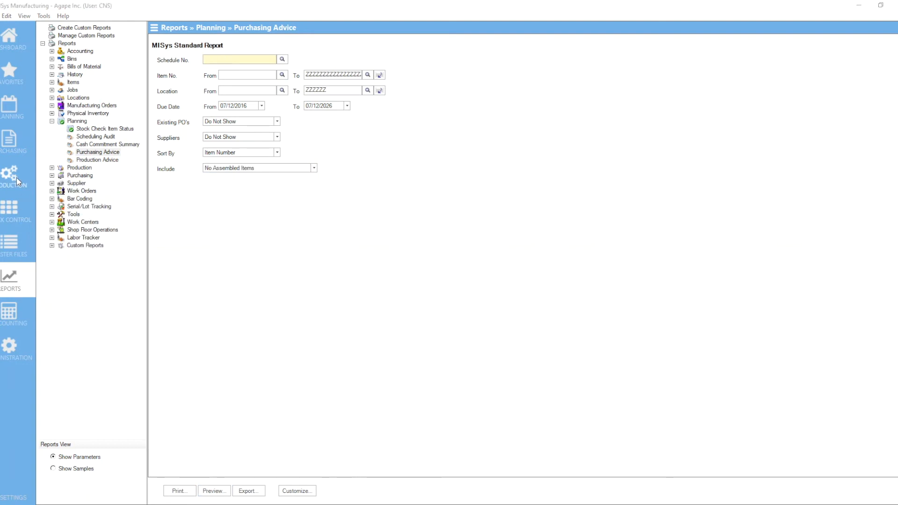
- Open the released FG1001 manufacturing order, examine the required quantity and stock of its material components, and close it
{"action": "left_click", "coordinate": [16, 178]}
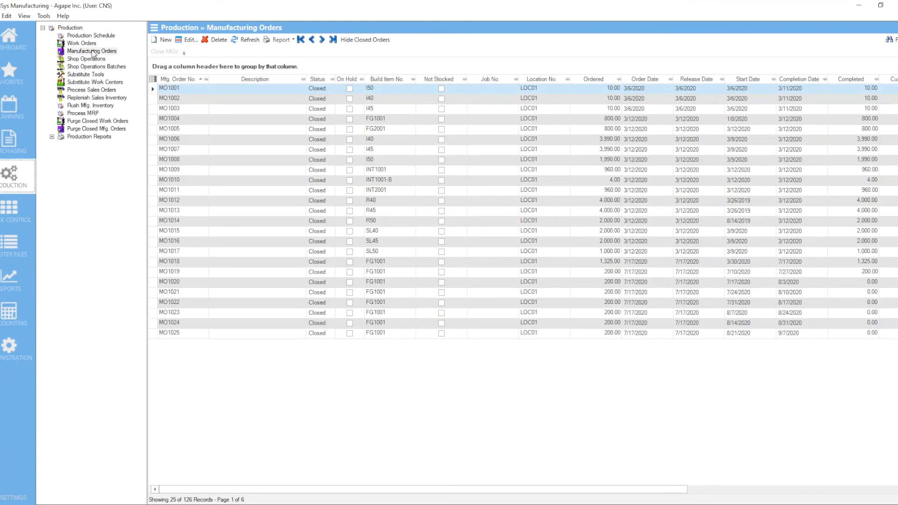
{"action": "left_click", "coordinate": [93, 52]}
{"action": "left_click", "coordinate": [322, 39]}
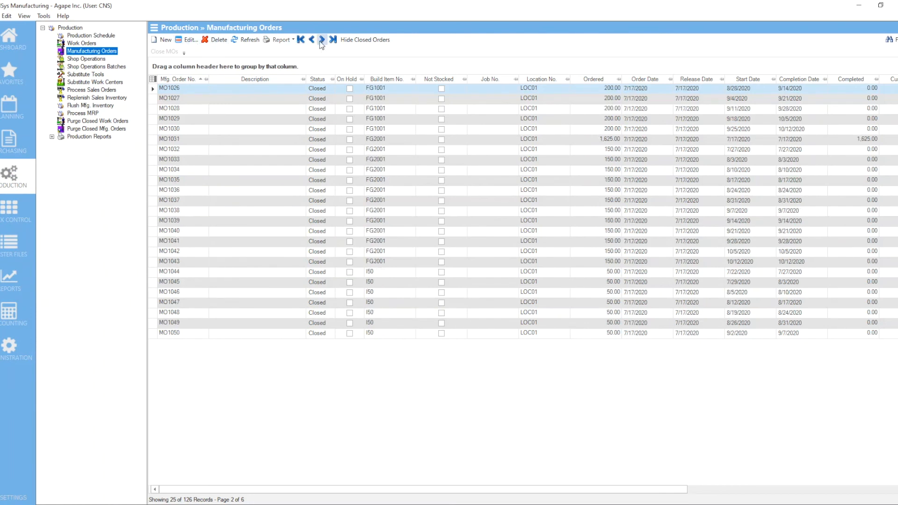
{"action": "left_click", "coordinate": [333, 40]}
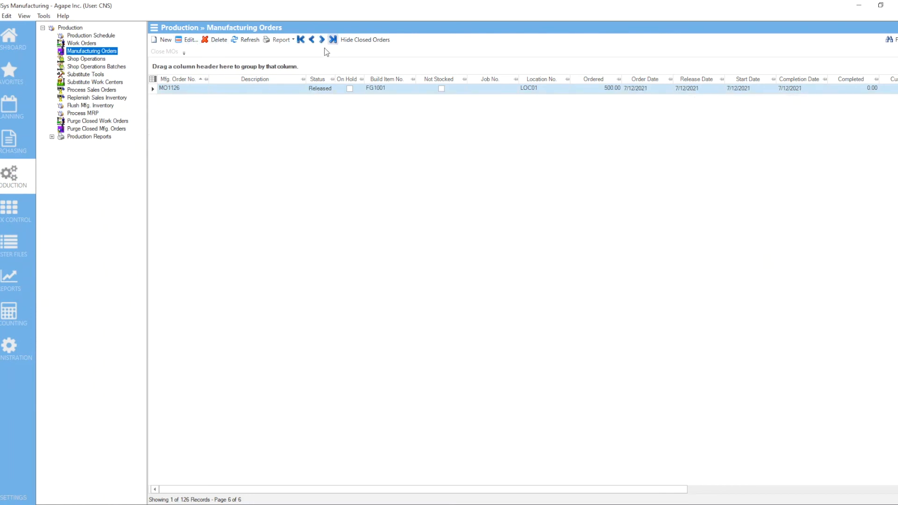
{"action": "double_click", "coordinate": [193, 91]}
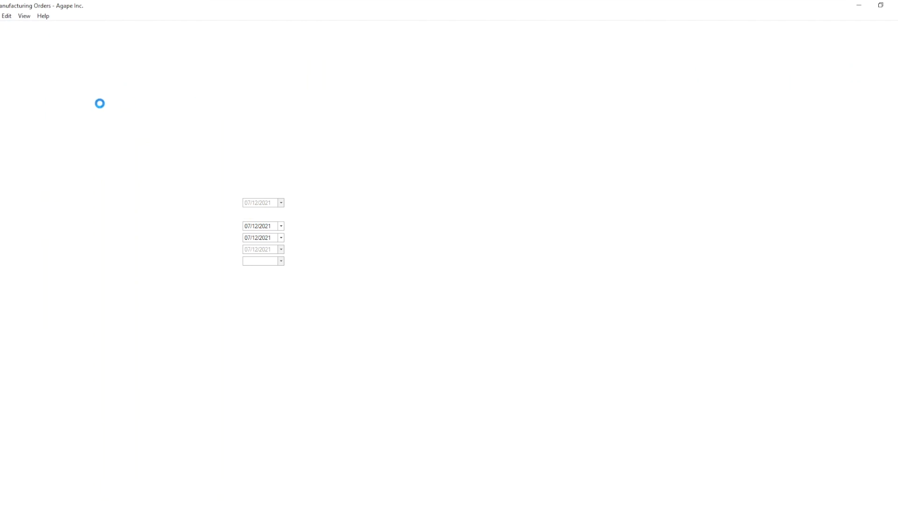
{"action": "left_click", "coordinate": [54, 73]}
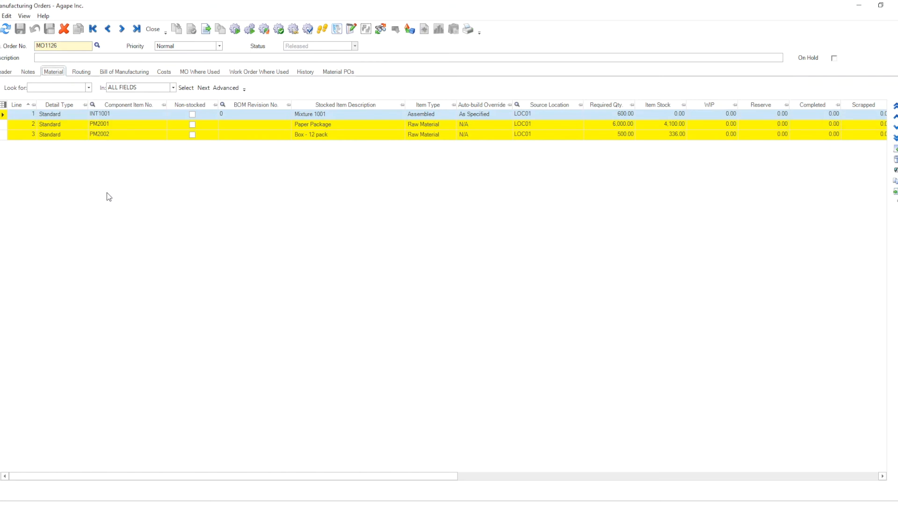
{"action": "left_click", "coordinate": [150, 32]}
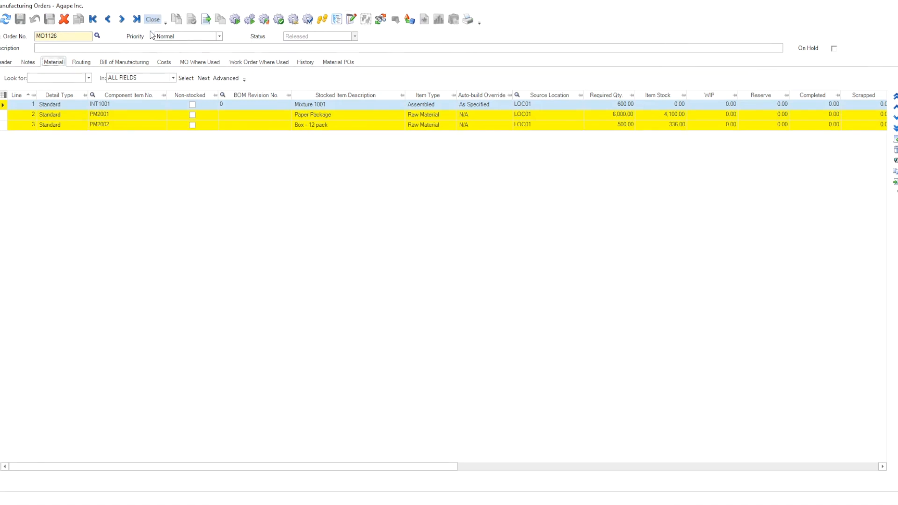
- Create master production schedule MPS002 with the description 2021-7-12 and an end date of 10/12/2021
{"action": "left_click", "coordinate": [10, 107]}
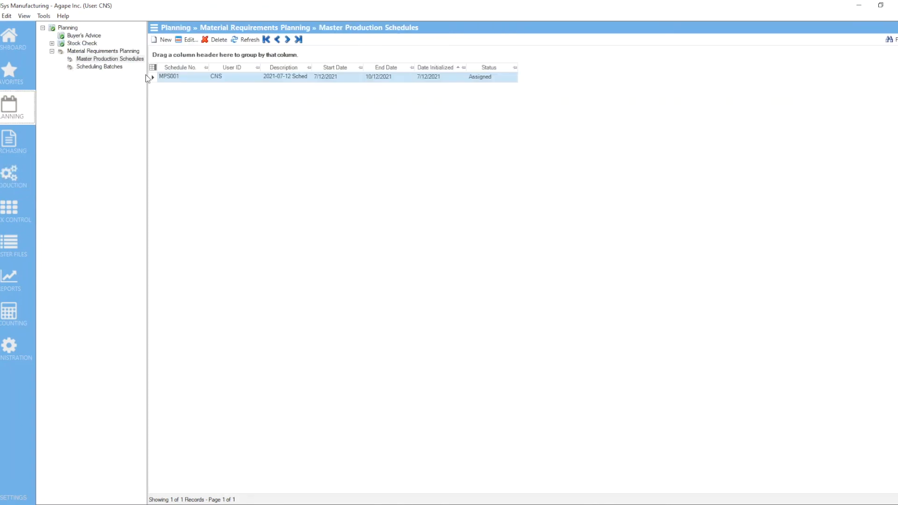
{"action": "left_click", "coordinate": [163, 39]}
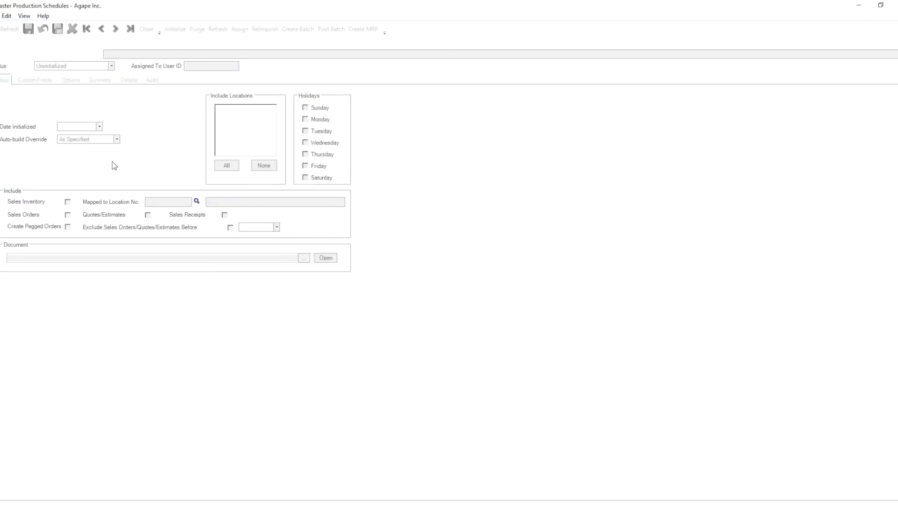
{"action": "type", "text": "MPS002"}
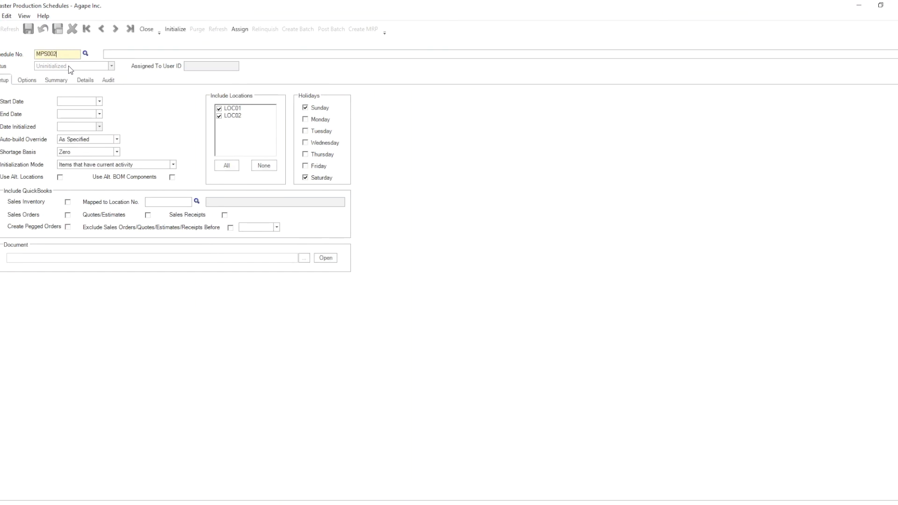
{"action": "key", "text": "Tab"}
{"action": "type", "text": "2021-7-12"}
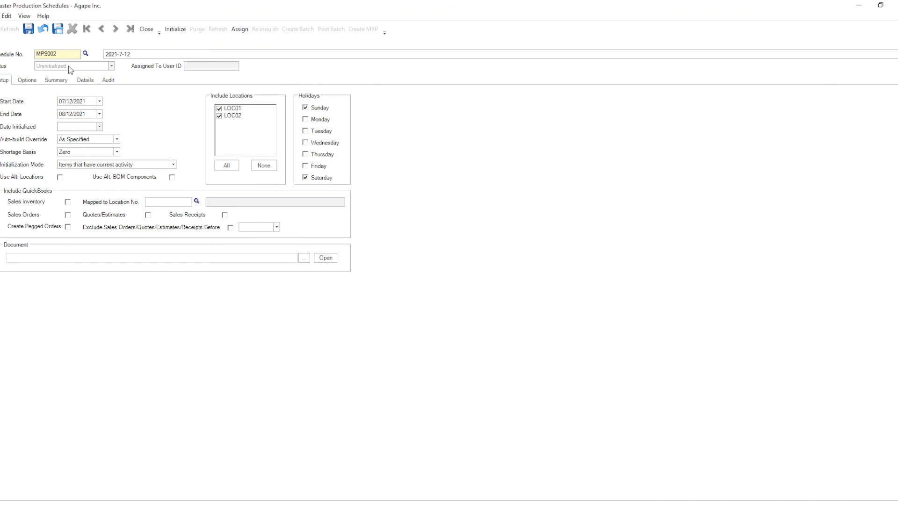
{"action": "left_click", "coordinate": [100, 114]}
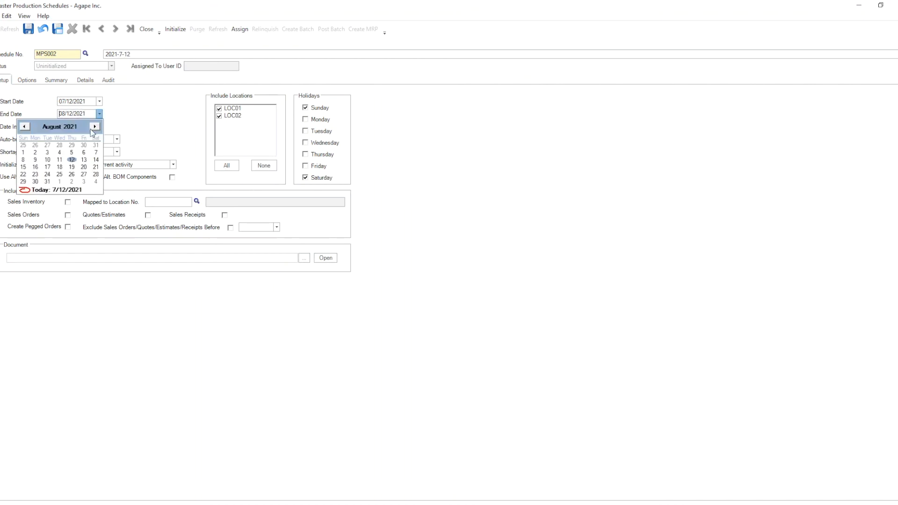
{"action": "left_click", "coordinate": [94, 127]}
{"action": "left_click", "coordinate": [94, 126]}
{"action": "left_click", "coordinate": [48, 160]}
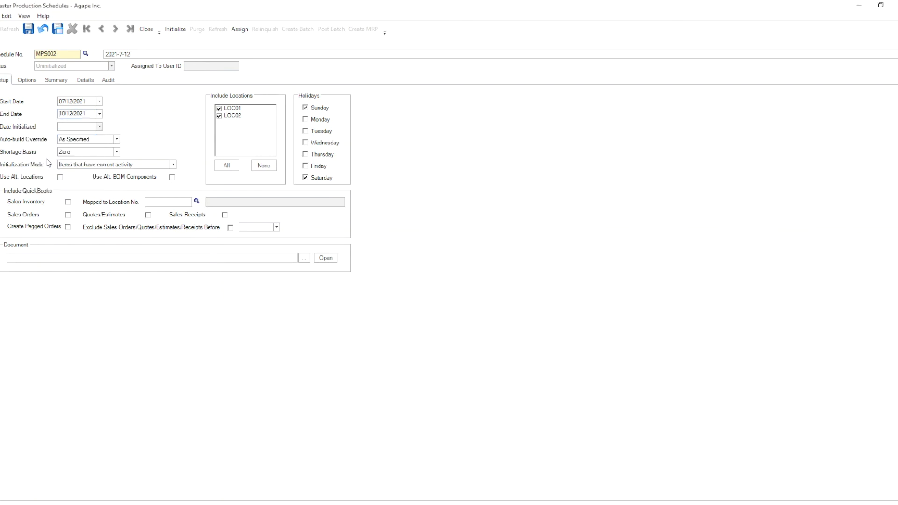
- Set the schedule's initialization mode to All Items, exclude location LOC02, and include QuickBooks sales orders
{"action": "left_click", "coordinate": [106, 164]}
{"action": "left_click", "coordinate": [103, 191]}
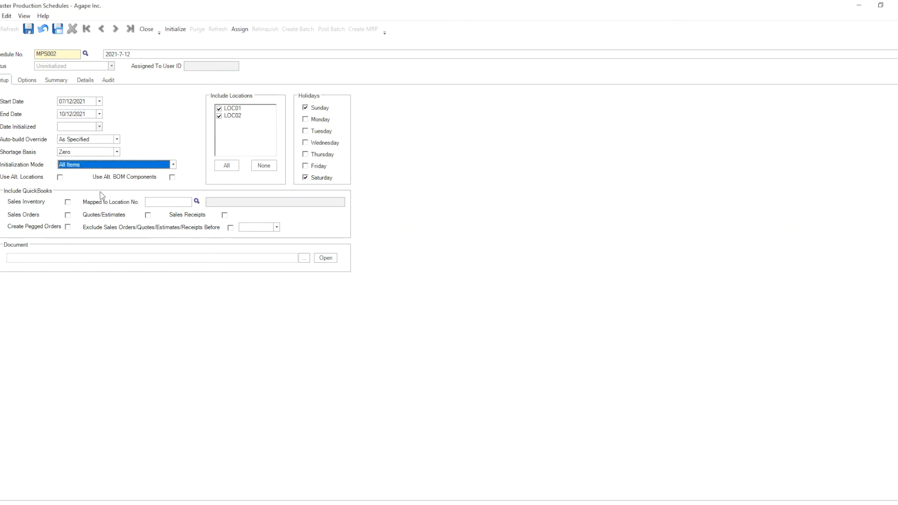
{"action": "left_click", "coordinate": [219, 116]}
{"action": "left_click", "coordinate": [68, 215]}
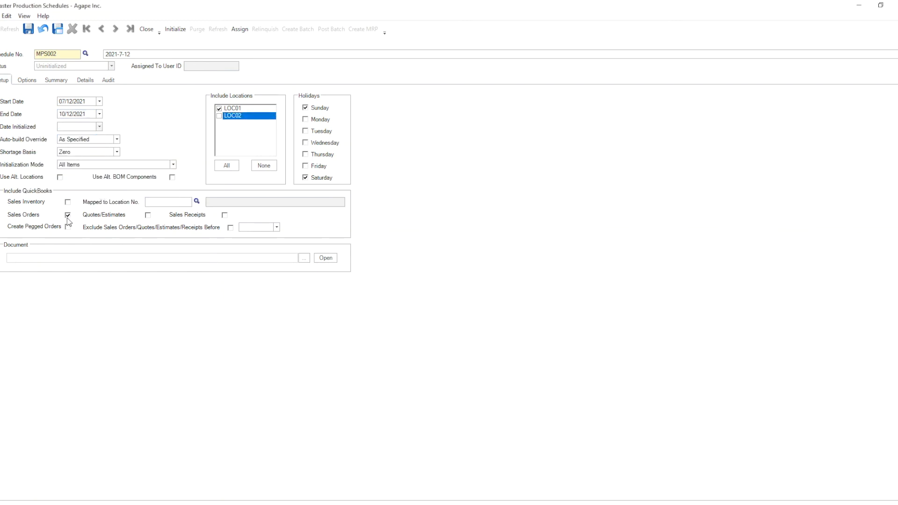
- Map the QuickBooks data to location LOC01, initialize schedule MPS002, and close it
{"action": "left_click", "coordinate": [175, 29]}
{"action": "left_click", "coordinate": [520, 290]}
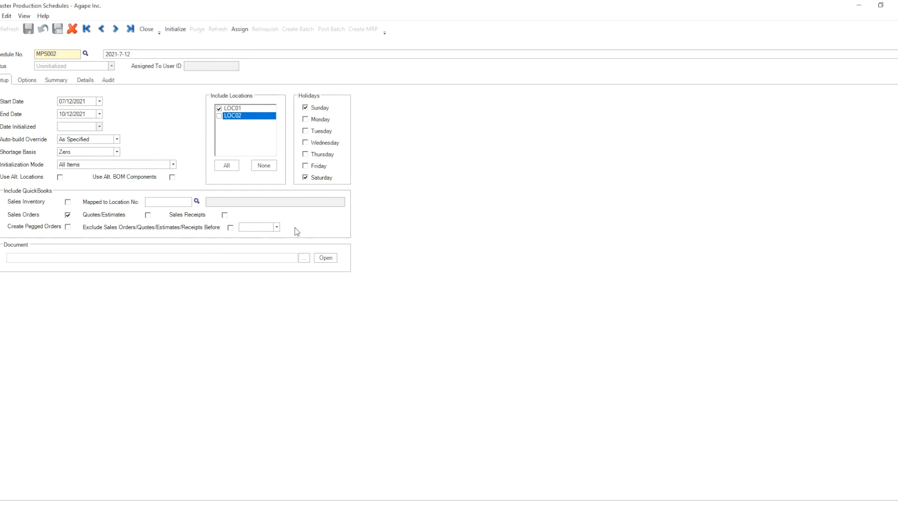
{"action": "left_click", "coordinate": [197, 201]}
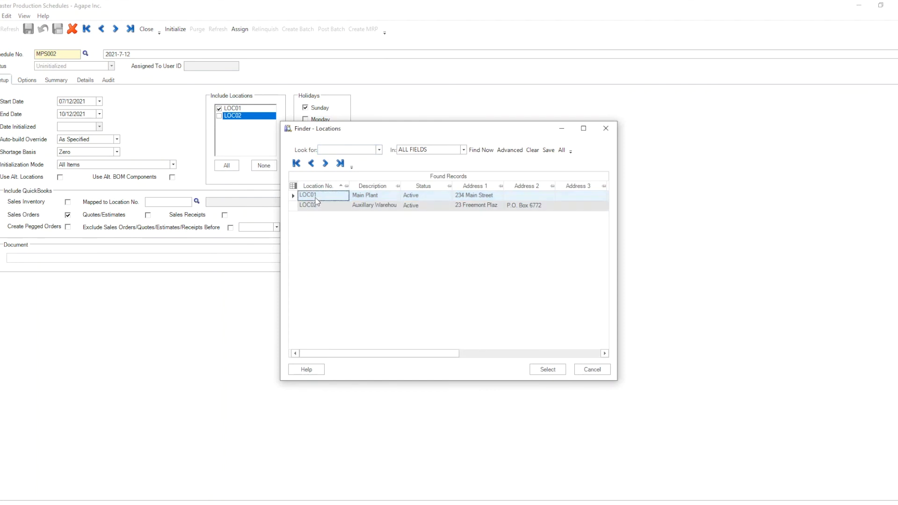
{"action": "double_click", "coordinate": [328, 195]}
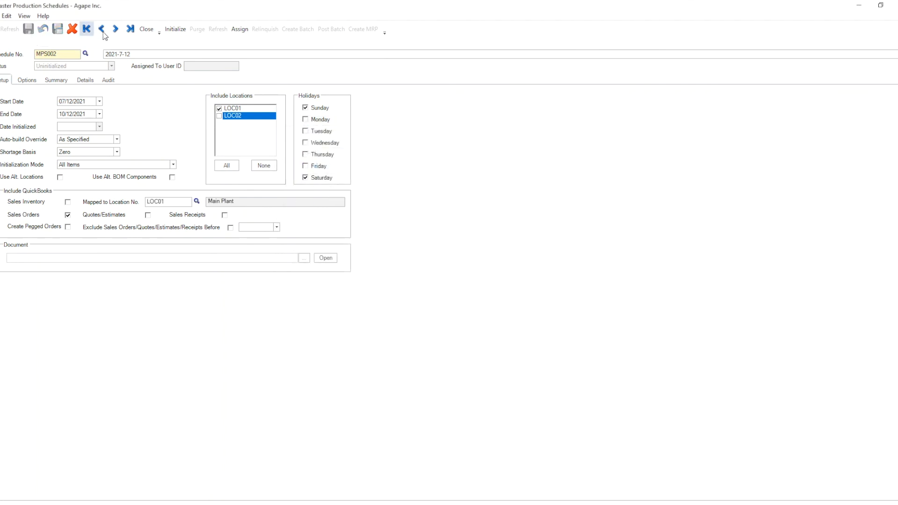
{"action": "left_click", "coordinate": [175, 29]}
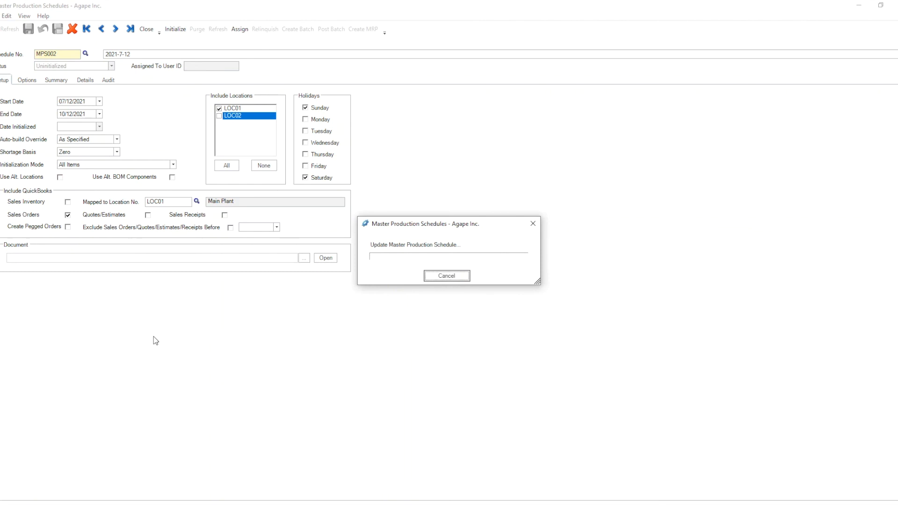
{"action": "left_click", "coordinate": [148, 29]}
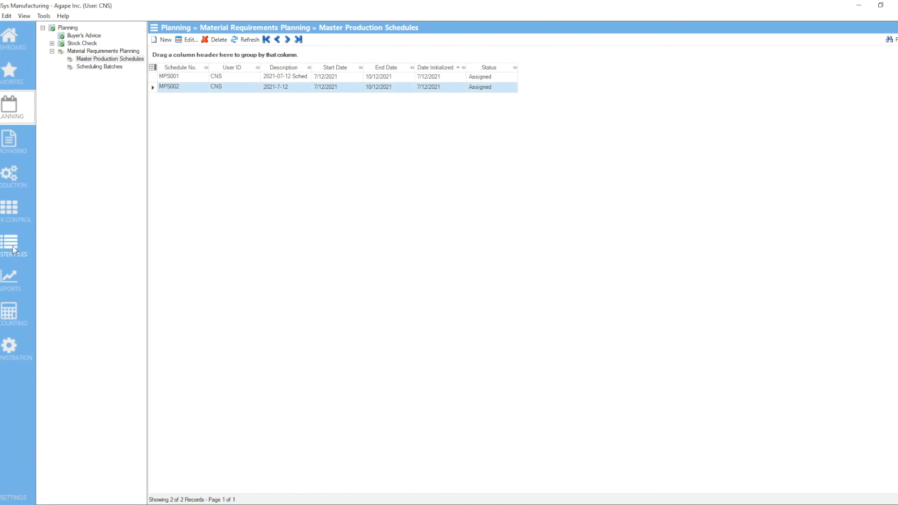
- Preview the Purchasing Advice planning report for schedule MPS002 with no assembled items, review the required materials, and close the preview
{"action": "left_click", "coordinate": [9, 278]}
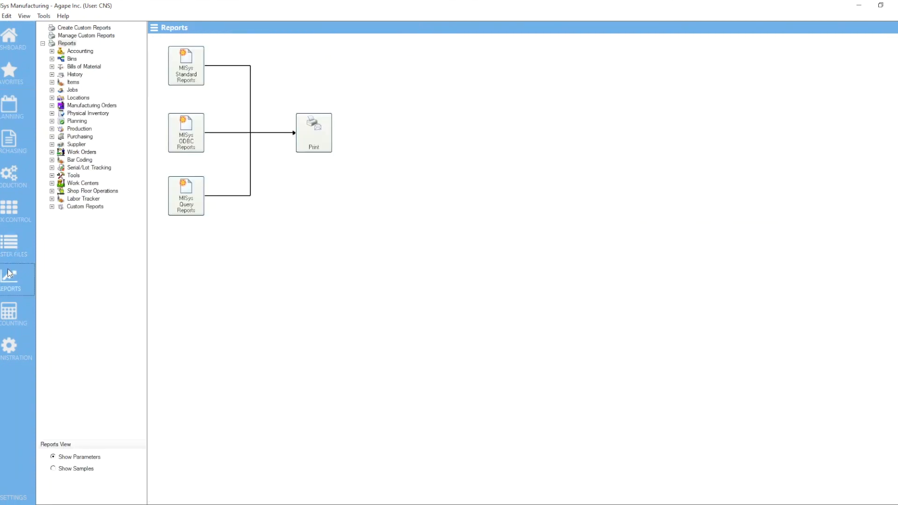
{"action": "left_click", "coordinate": [52, 121]}
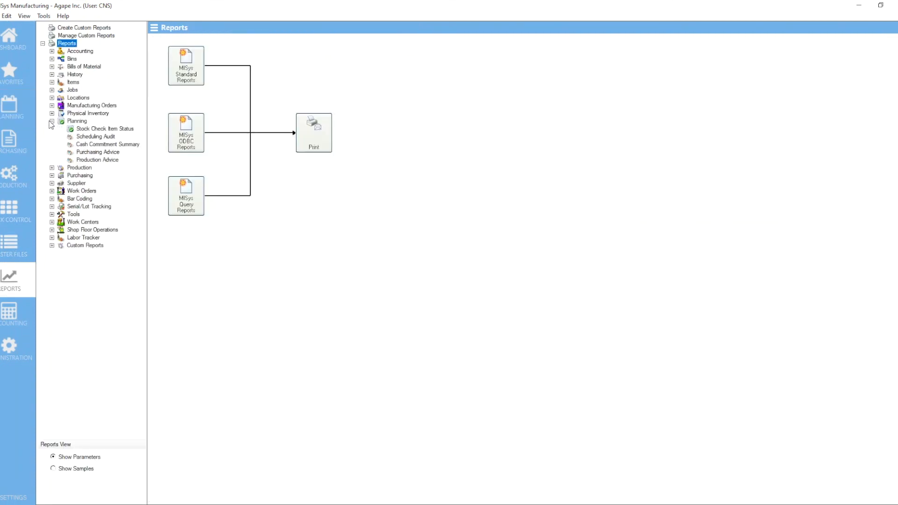
{"action": "left_click", "coordinate": [93, 154]}
{"action": "left_click", "coordinate": [282, 59]}
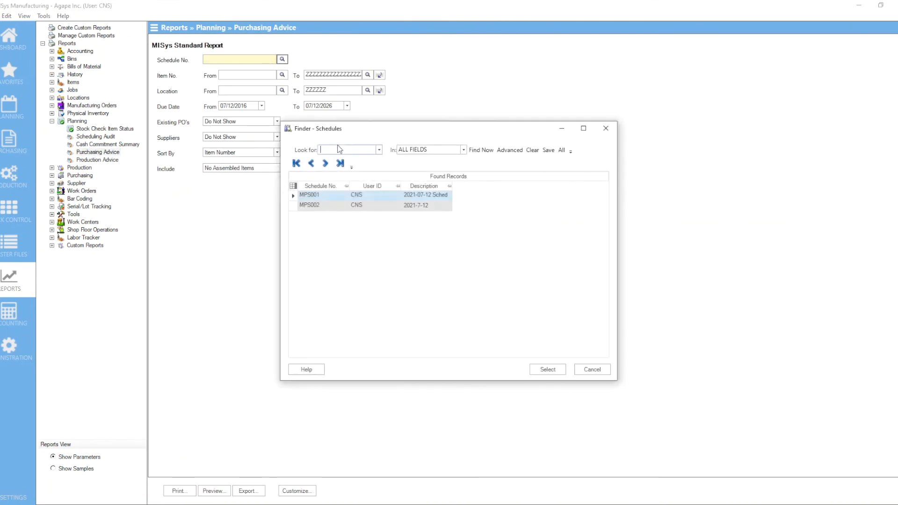
{"action": "double_click", "coordinate": [303, 206]}
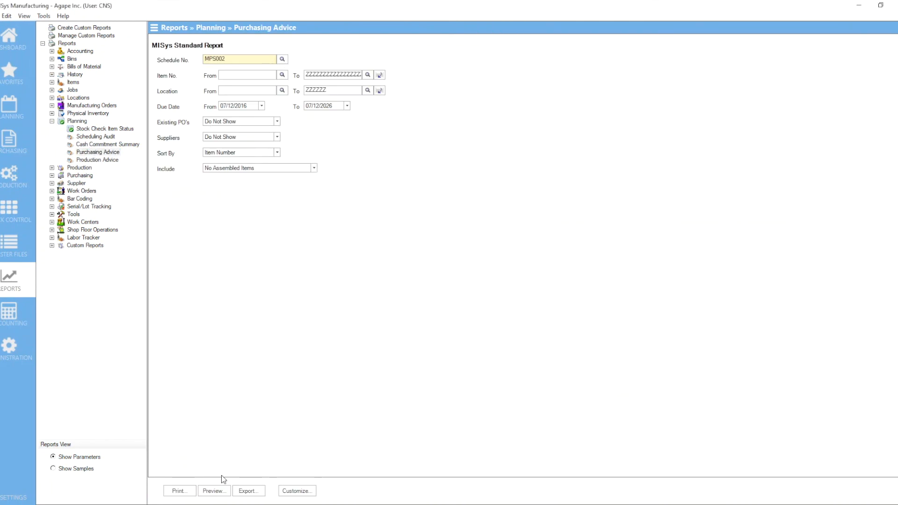
{"action": "left_click", "coordinate": [214, 491]}
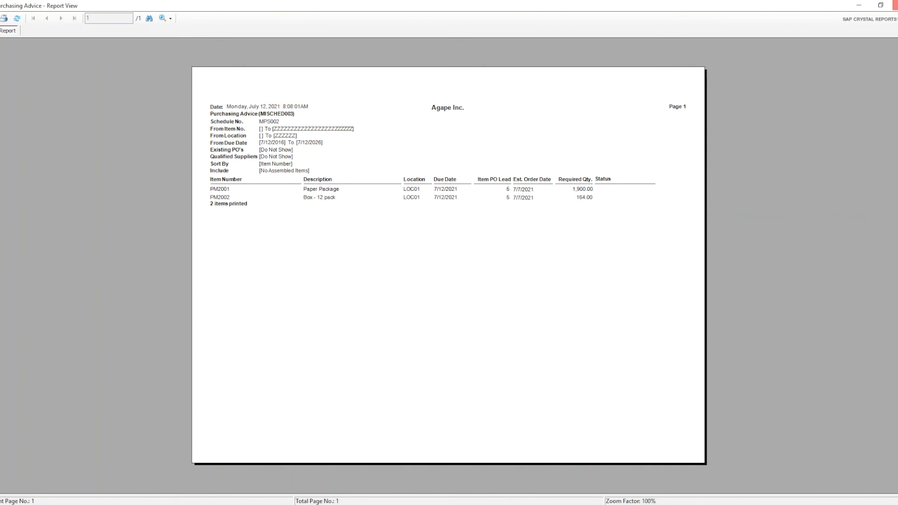
{"action": "left_click", "coordinate": [893, 5]}
- Set the Purchasing Advice report to include Assembled Items with Qualified Suppliers, preview it again, and close the preview
{"action": "left_click", "coordinate": [232, 169]}
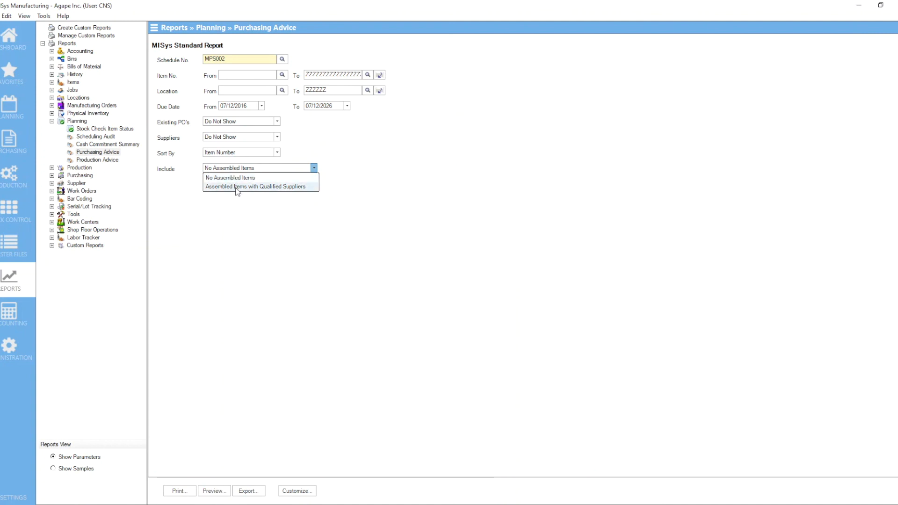
{"action": "left_click", "coordinate": [237, 187]}
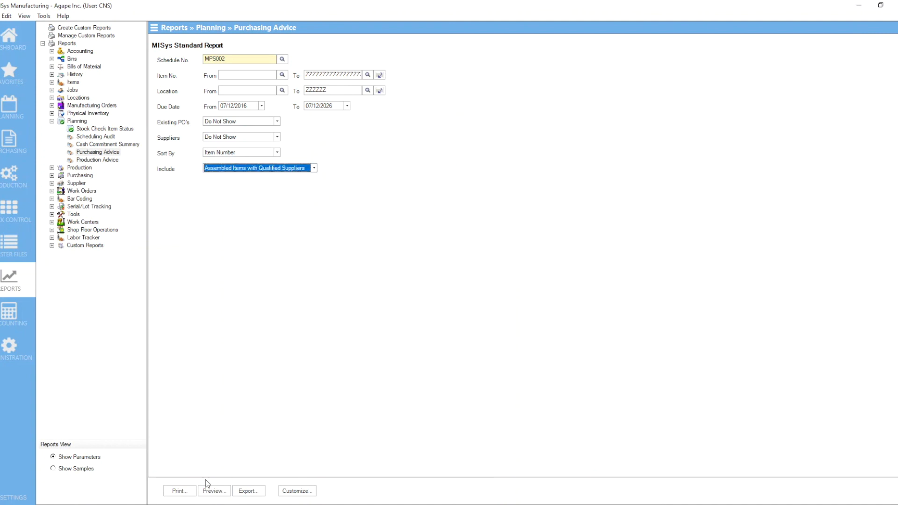
{"action": "left_click", "coordinate": [209, 491]}
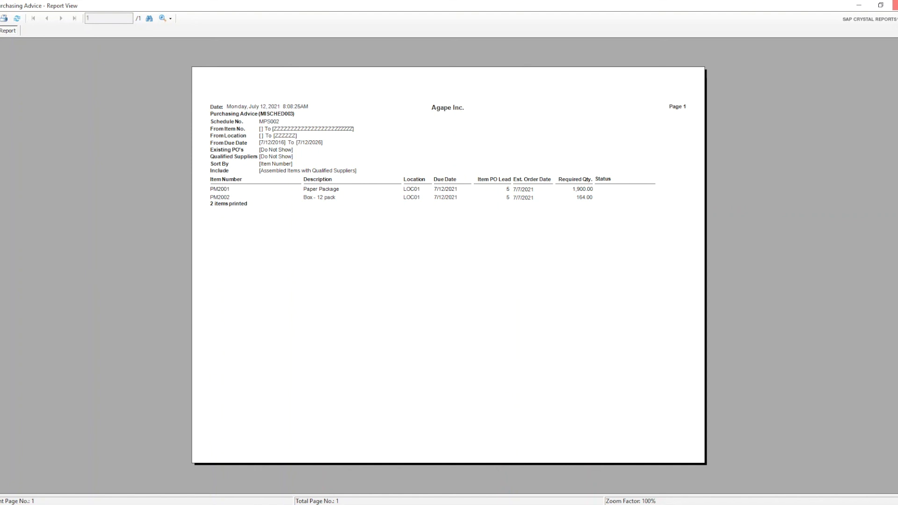
{"action": "left_click", "coordinate": [895, 5]}
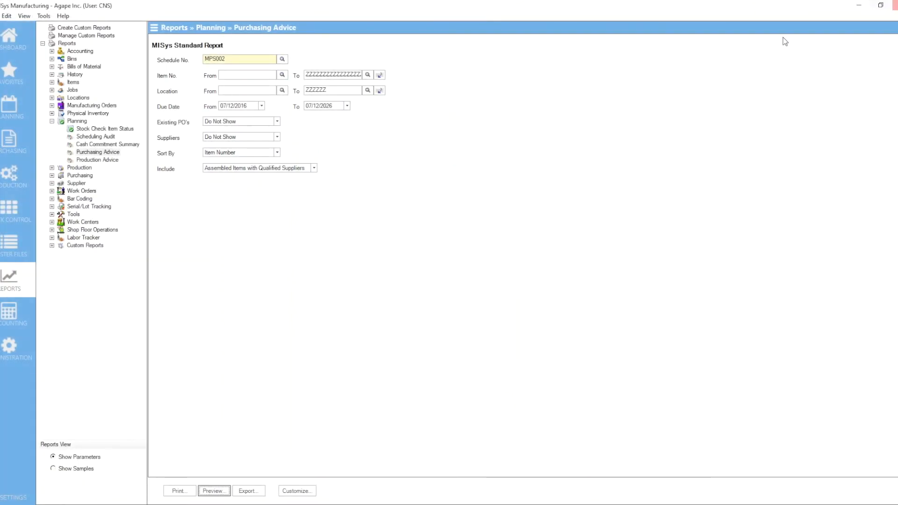
- Preview the Production Advice report for schedule MPS002 and examine the description and required quantity of item INT1001
{"action": "left_click", "coordinate": [103, 160]}
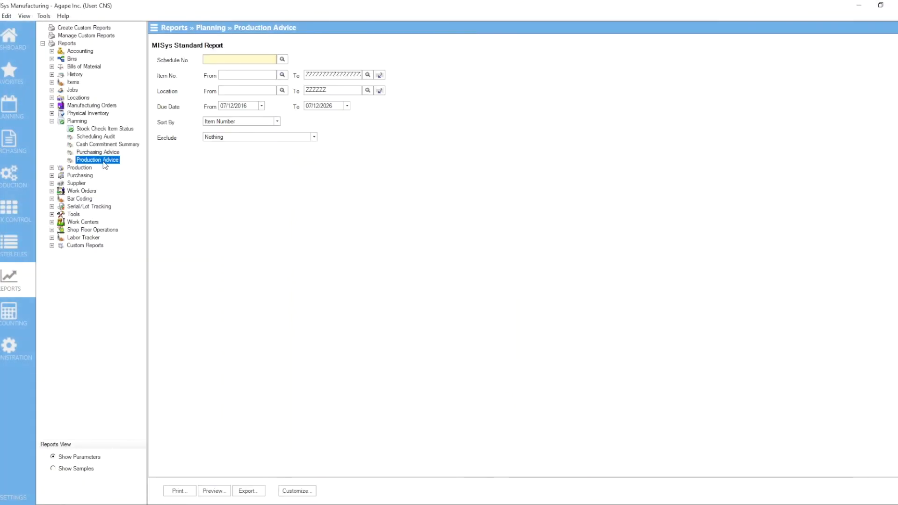
{"action": "left_click", "coordinate": [282, 60]}
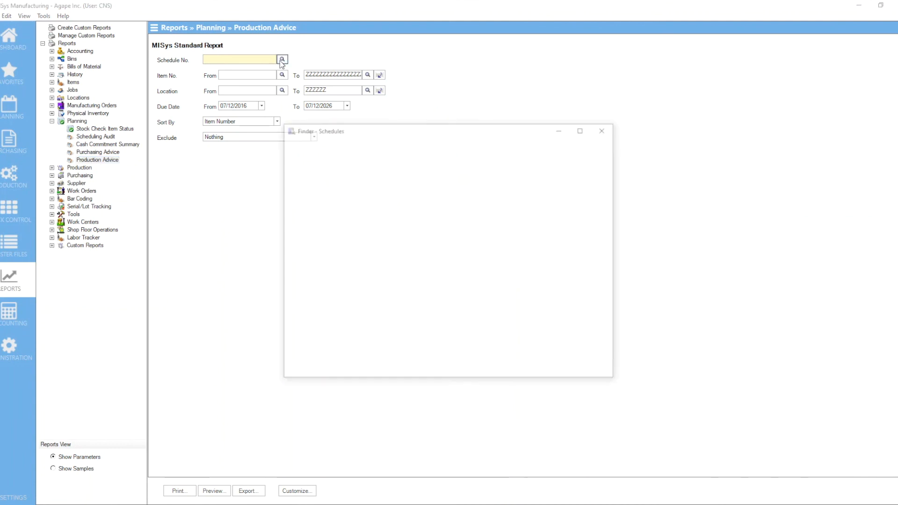
{"action": "double_click", "coordinate": [318, 206]}
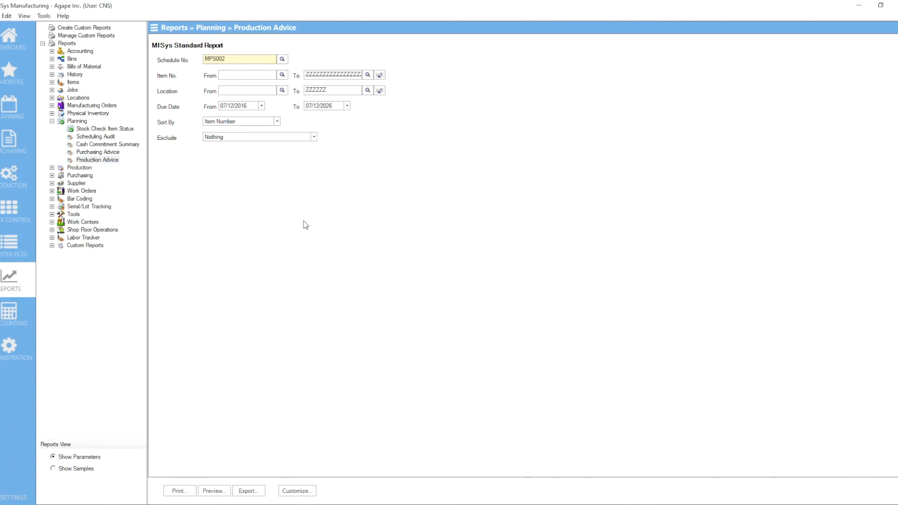
{"action": "left_click", "coordinate": [214, 491]}
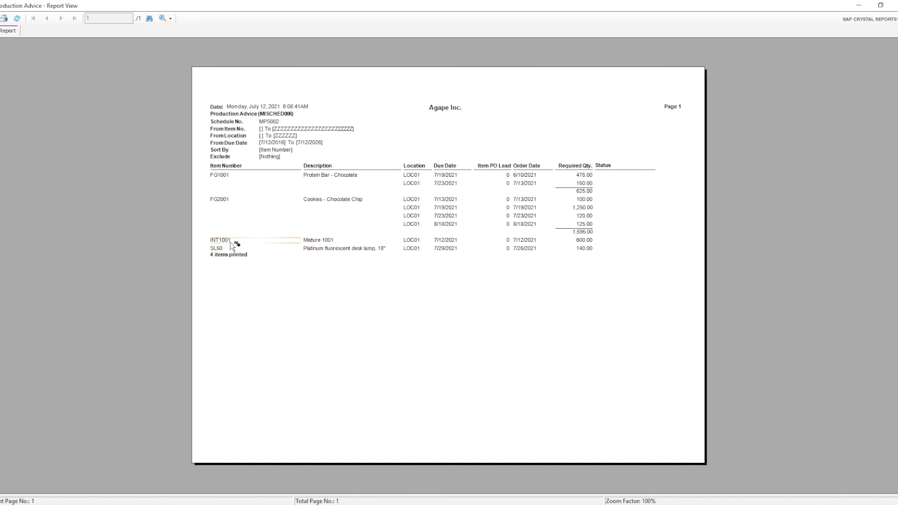
{"action": "left_click", "coordinate": [321, 242]}
{"action": "left_click", "coordinate": [588, 241]}
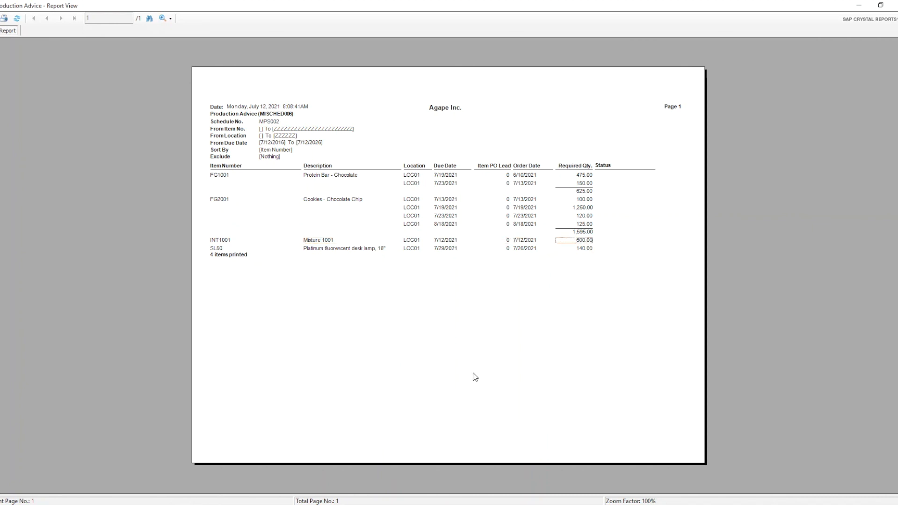